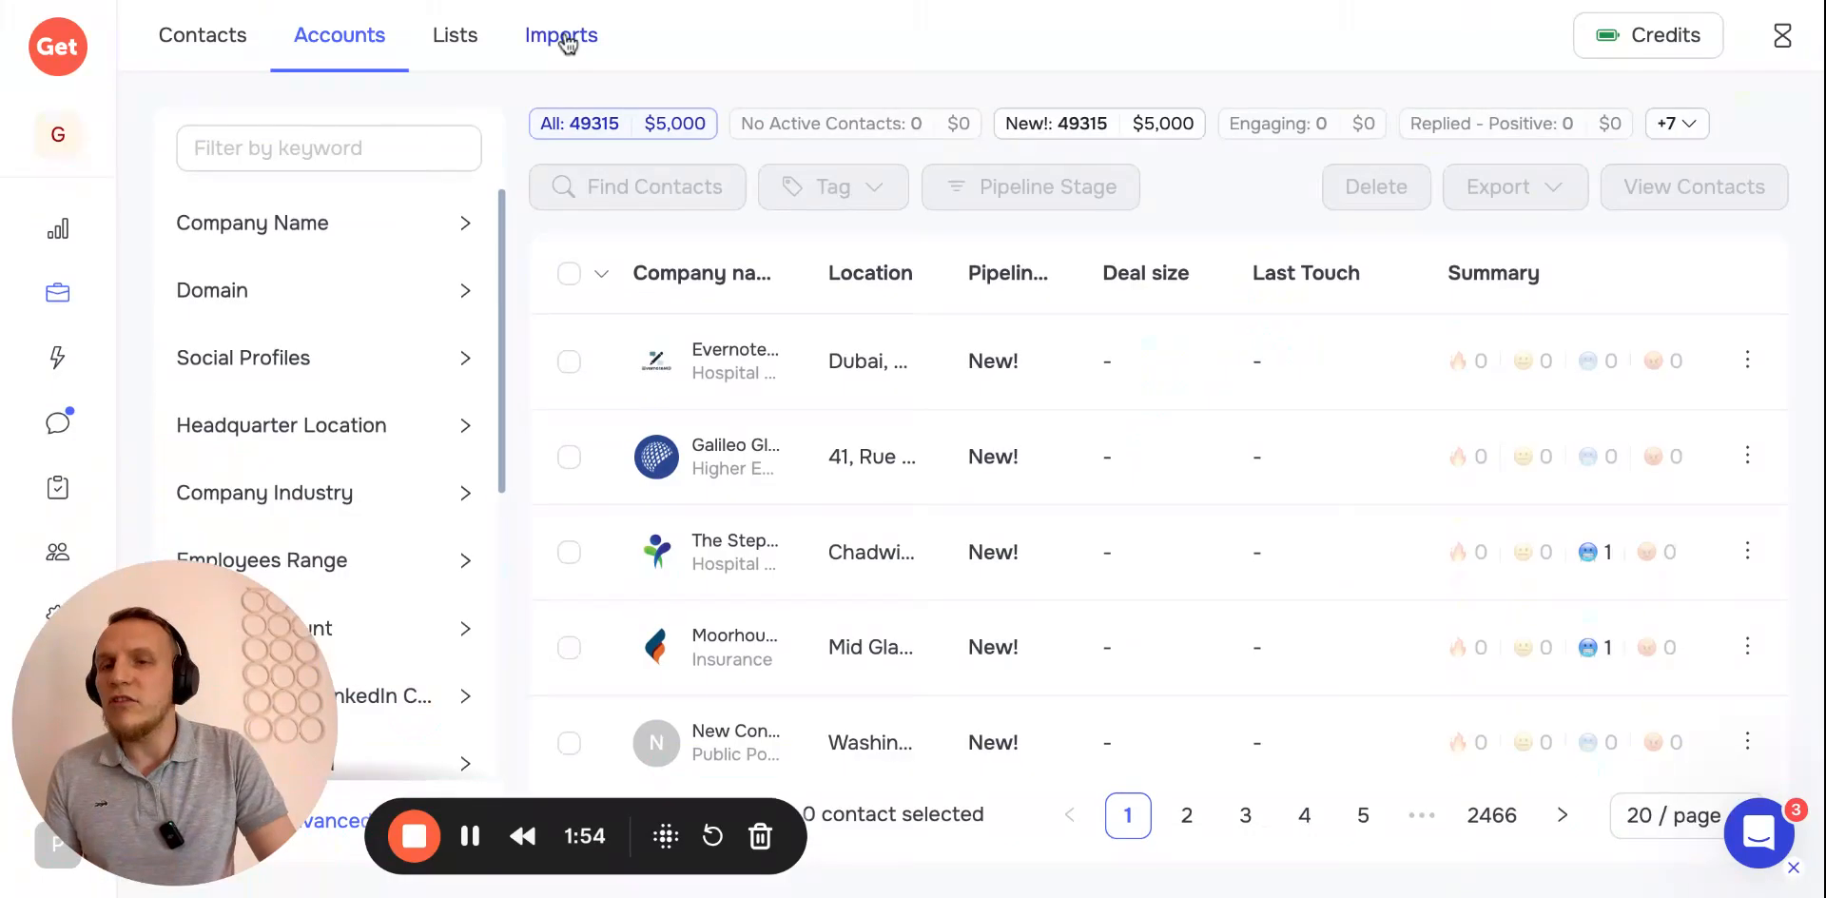
Open the Sales Navigator leads search import form from Imports to review it, then close it
left_click(563, 38)
left_click(588, 141)
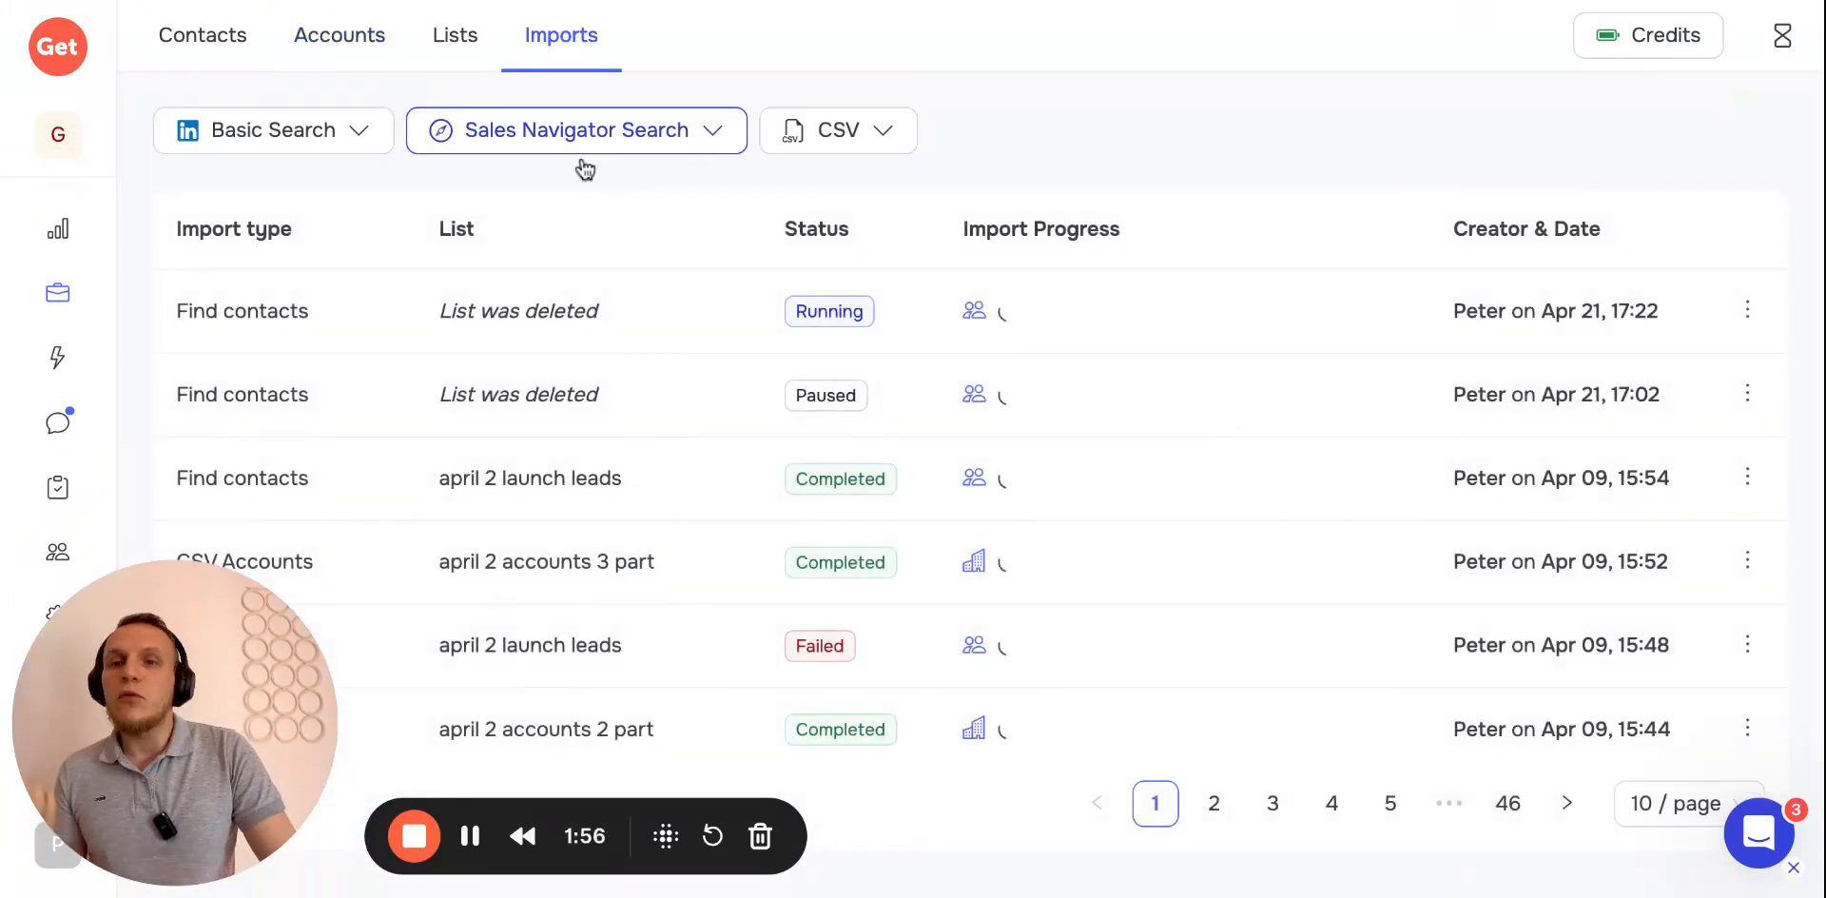
left_click(563, 194)
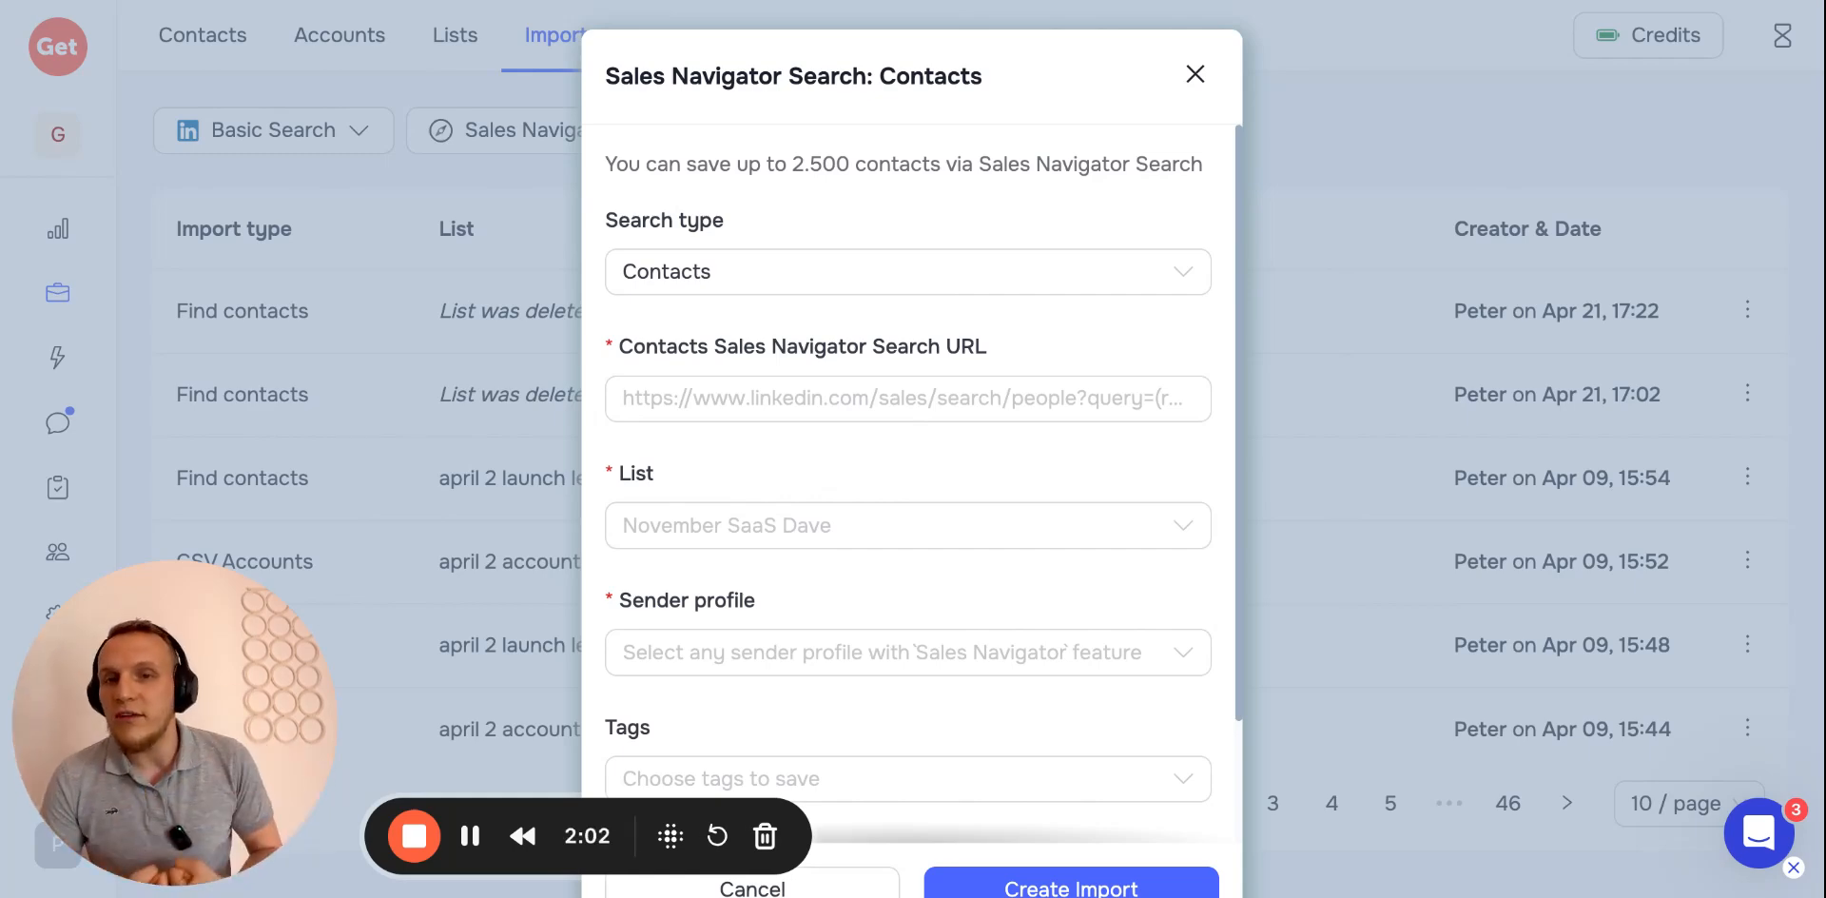
left_click(1195, 75)
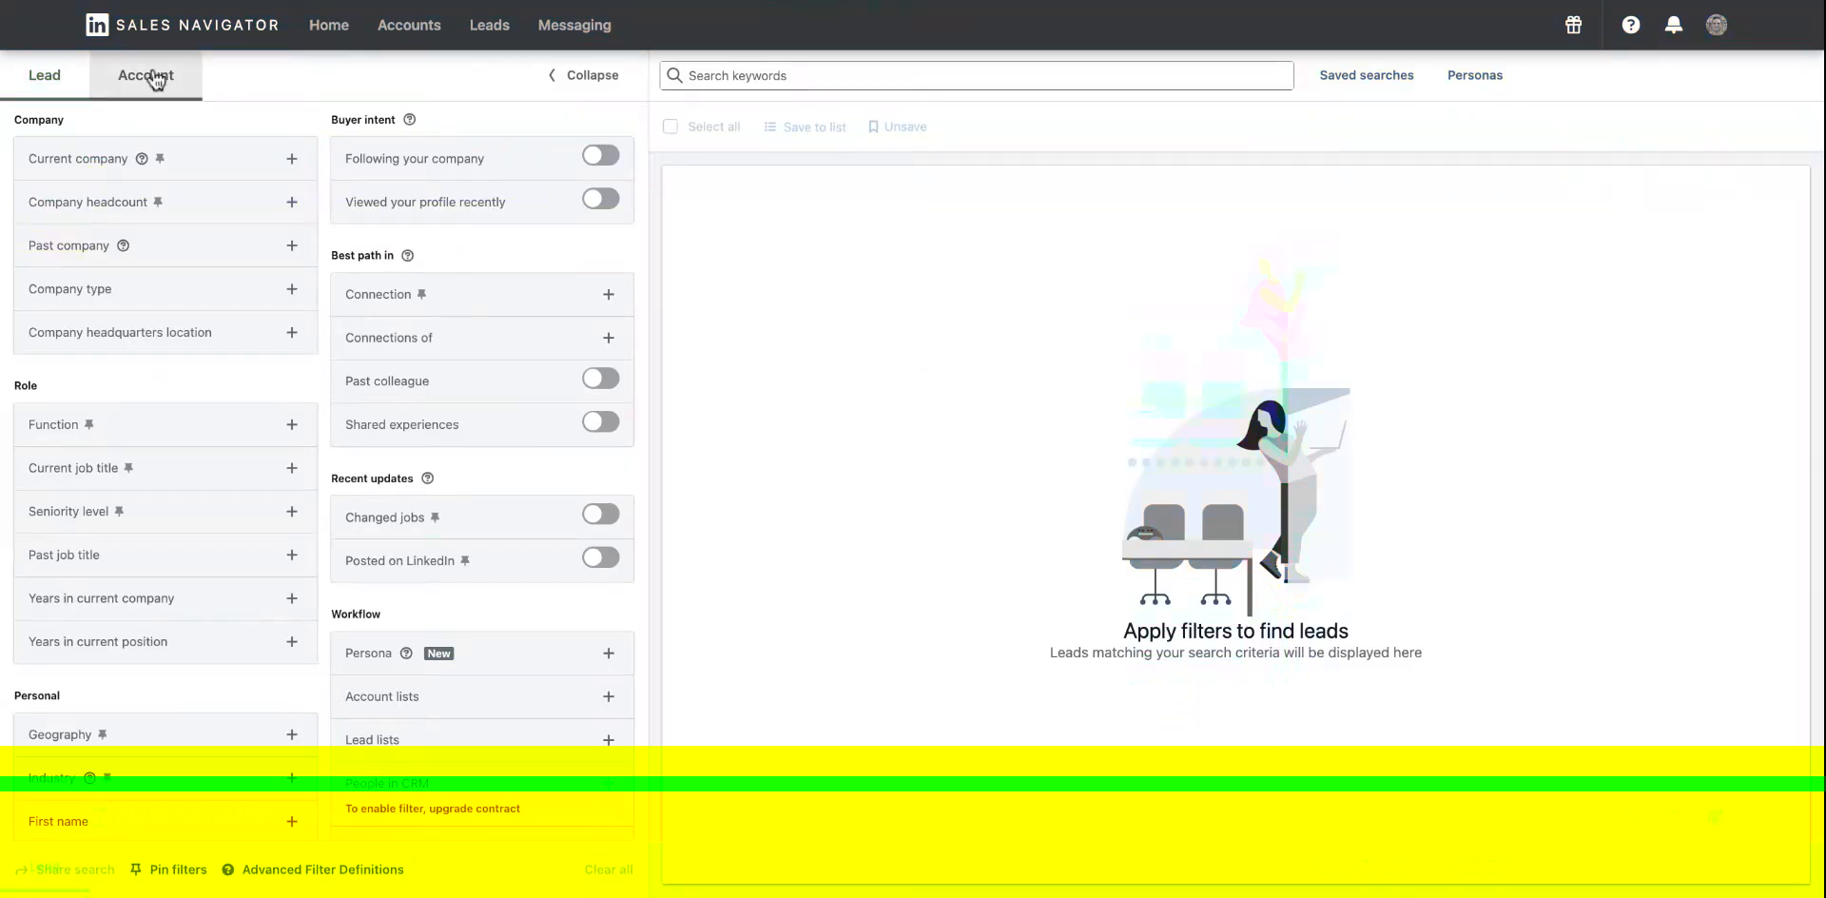
Browse the Sales Navigator Lead and Account filter panels, including the Account lists filter
left_click(155, 76)
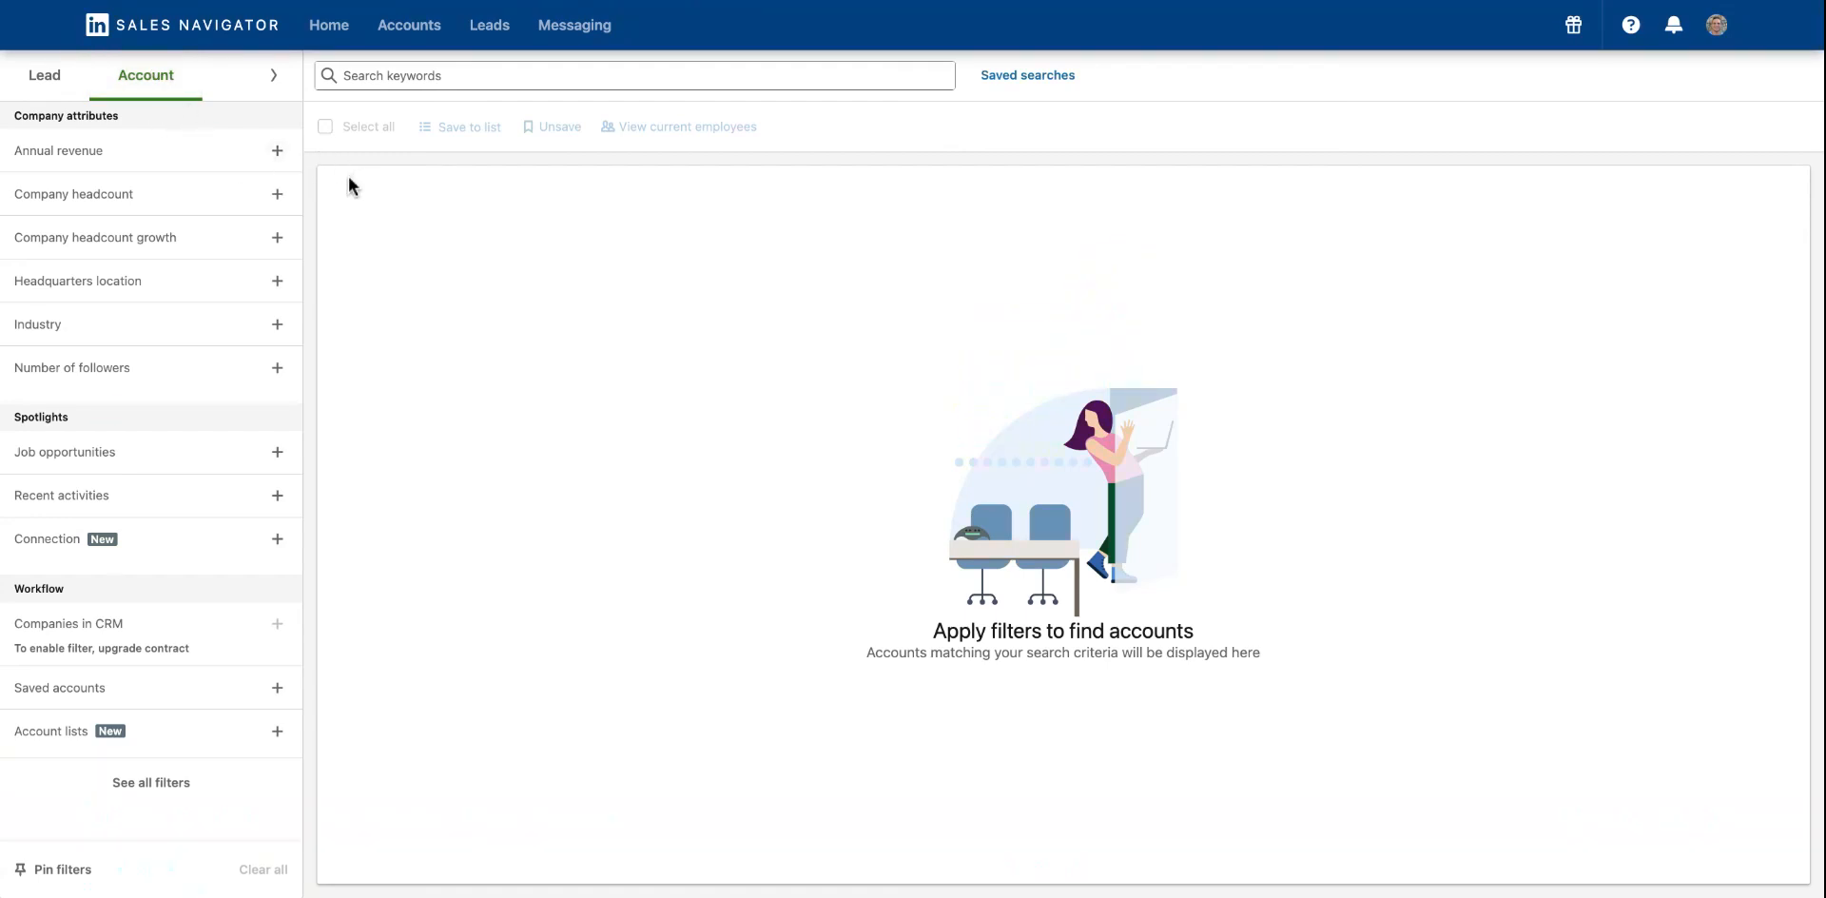
left_click(45, 80)
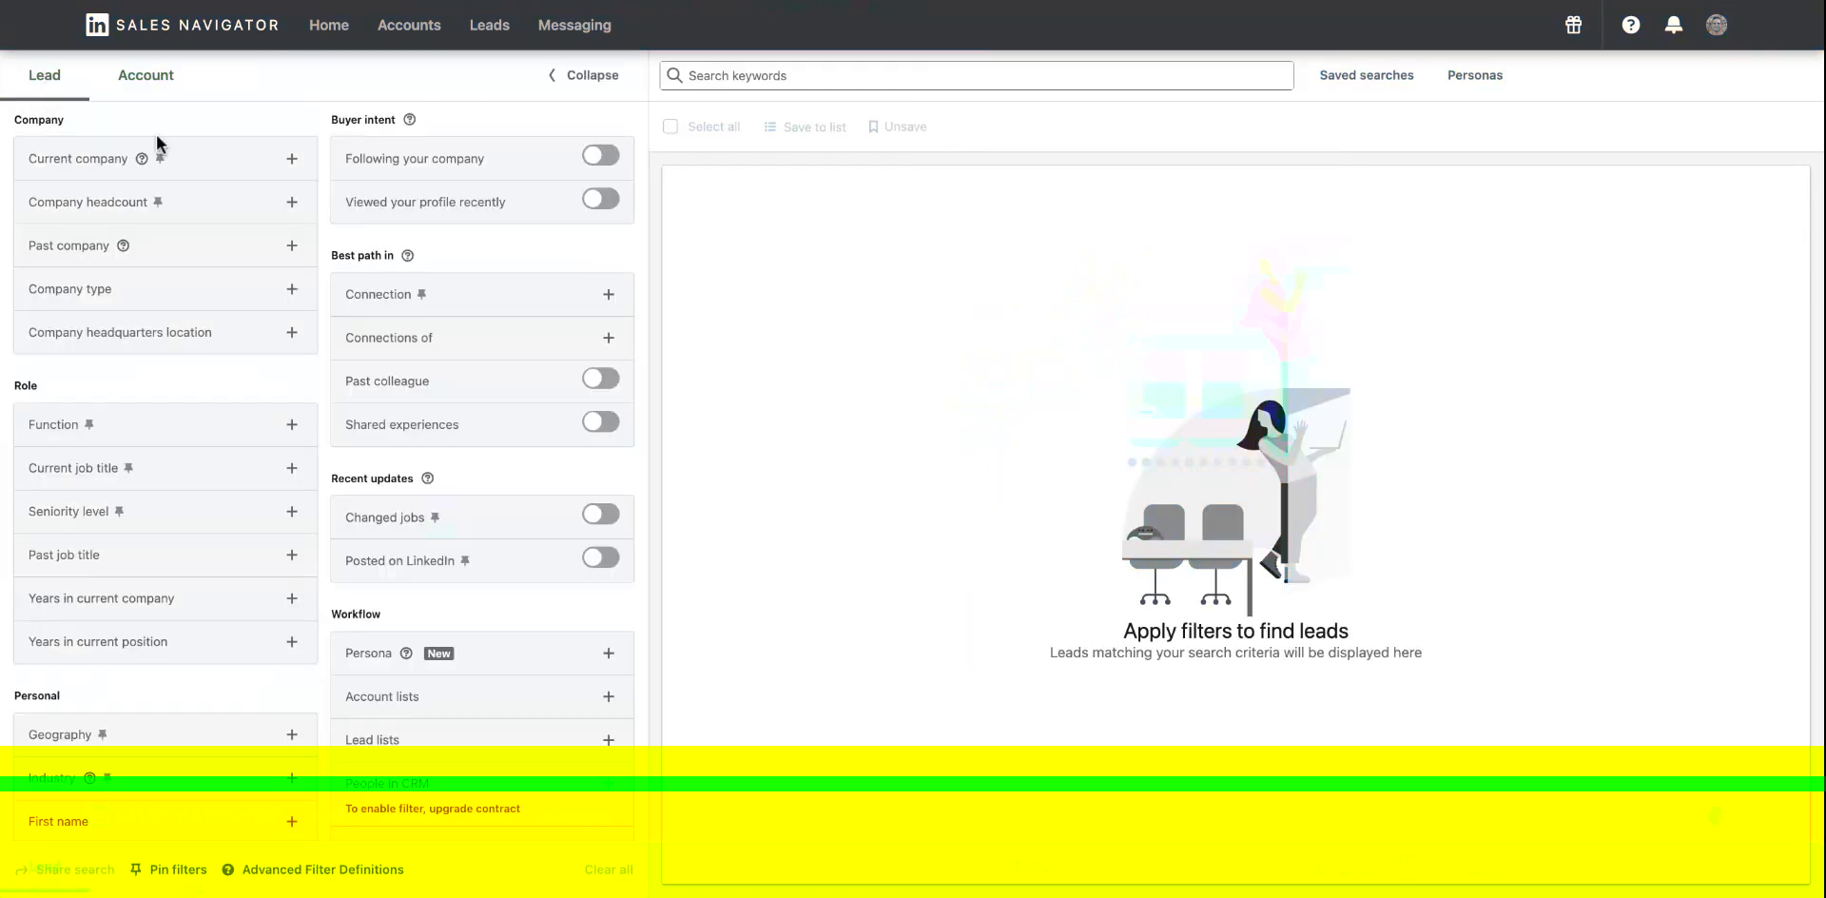
left_click(394, 709)
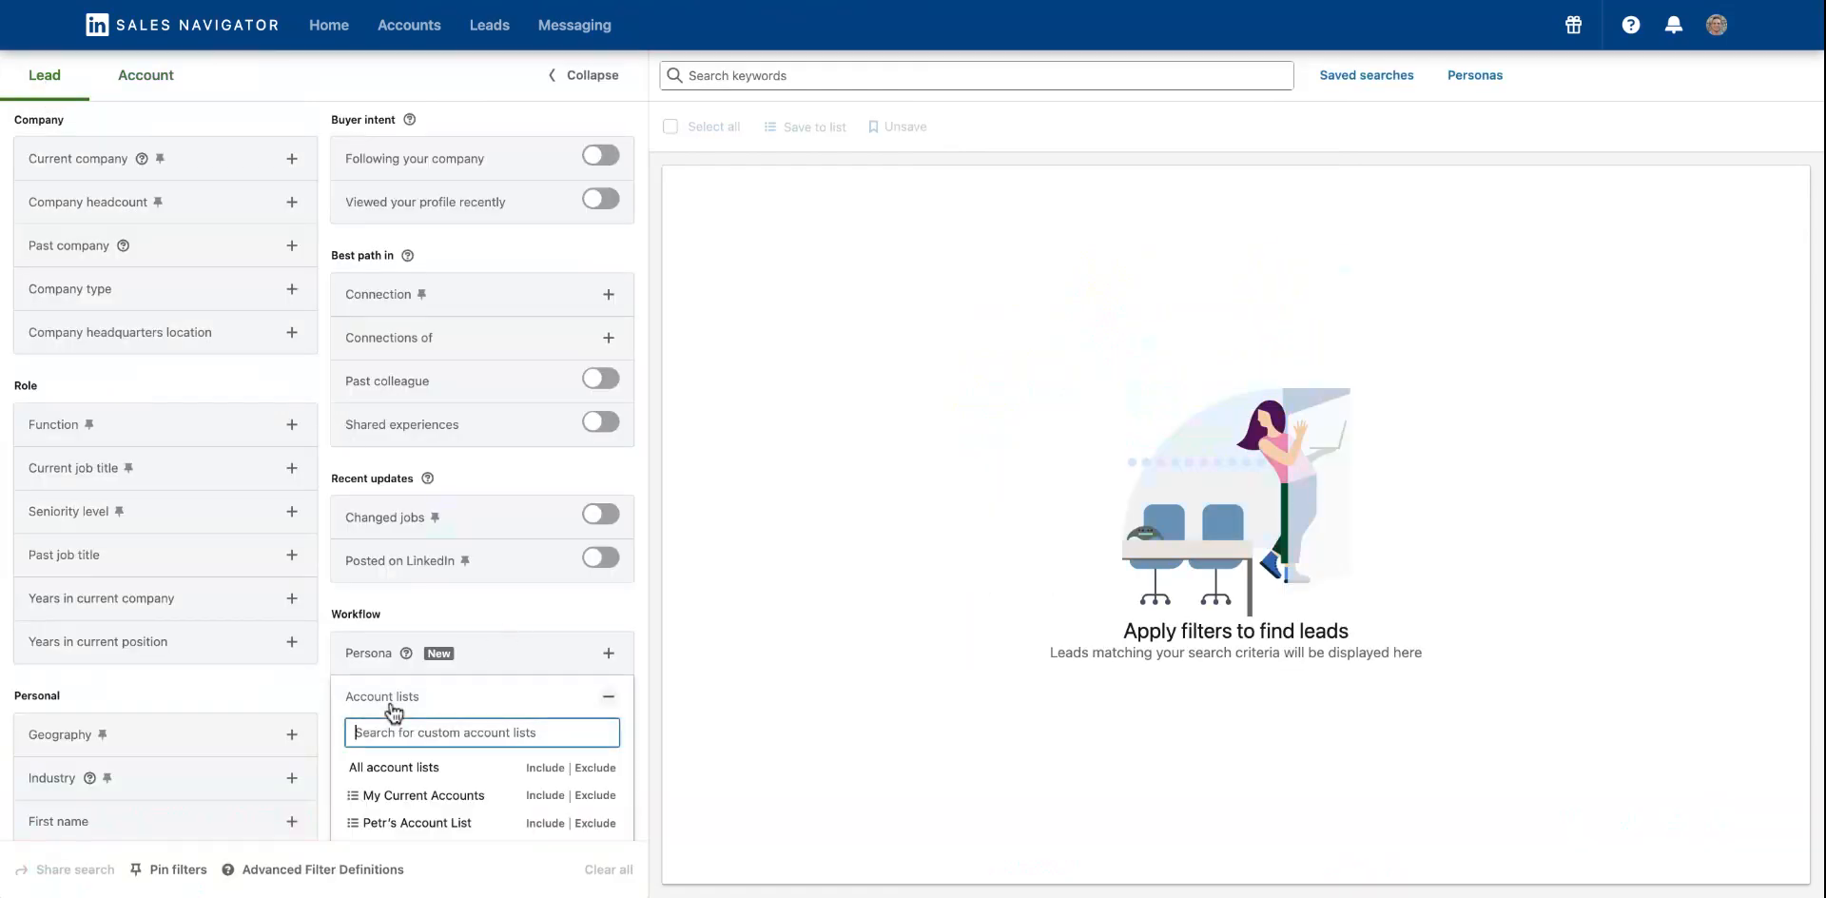
left_click(396, 705)
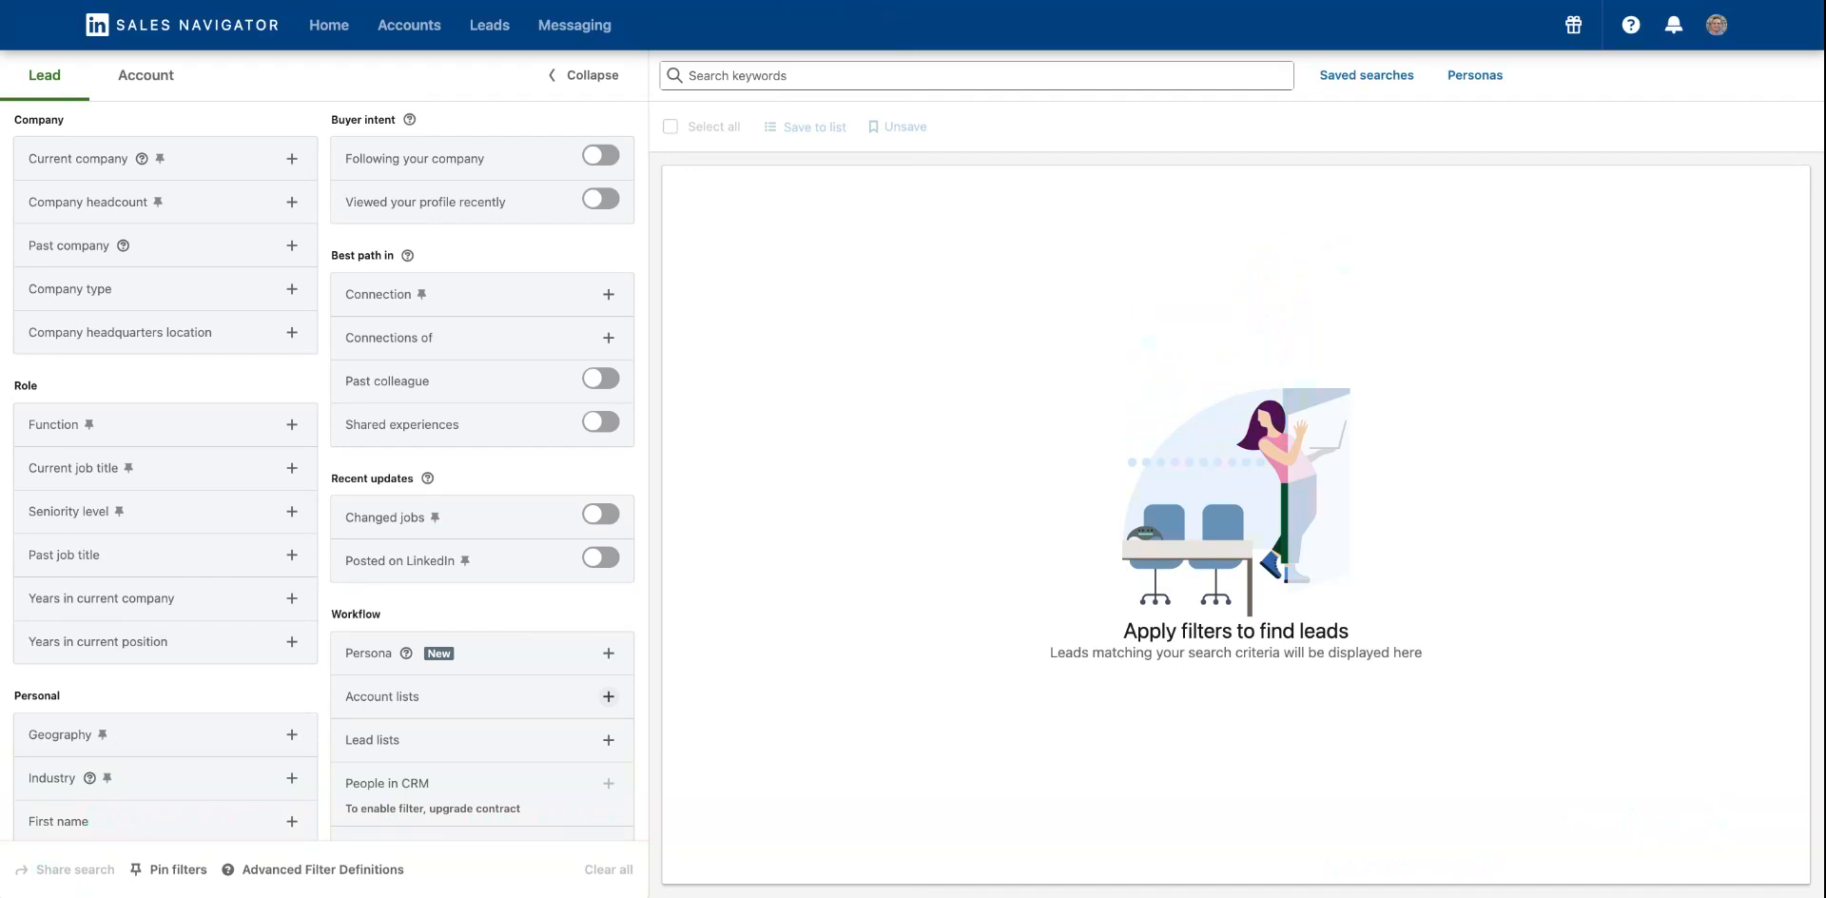
left_click(162, 82)
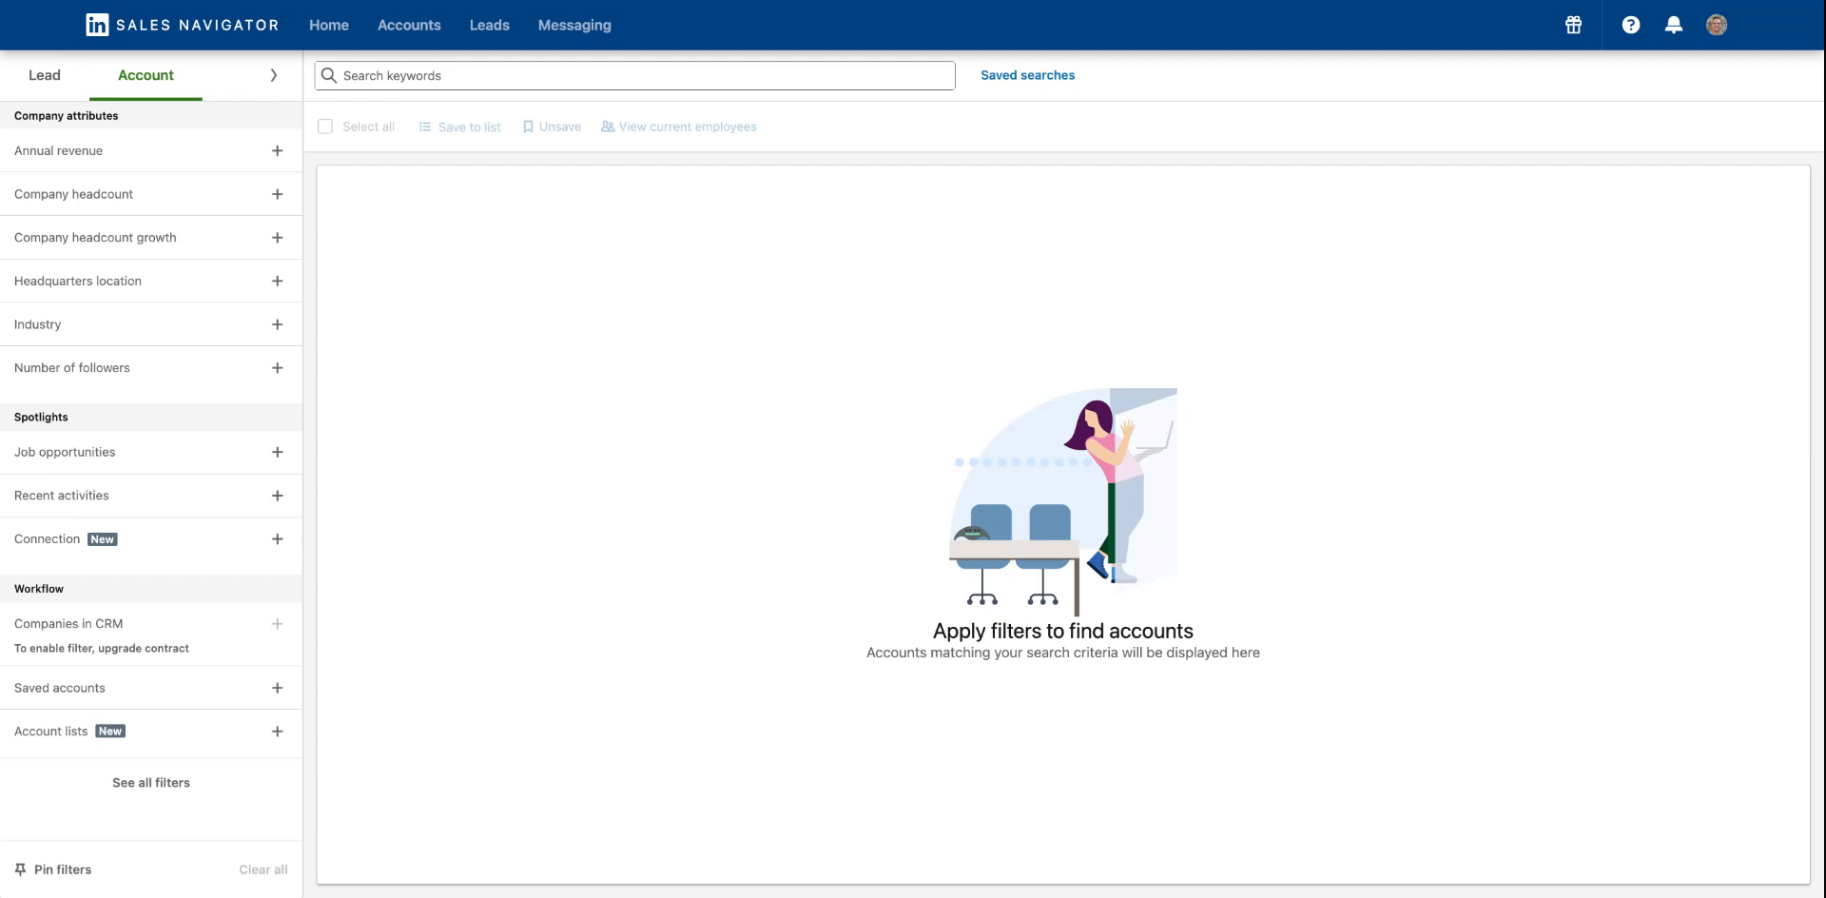
left_click(59, 73)
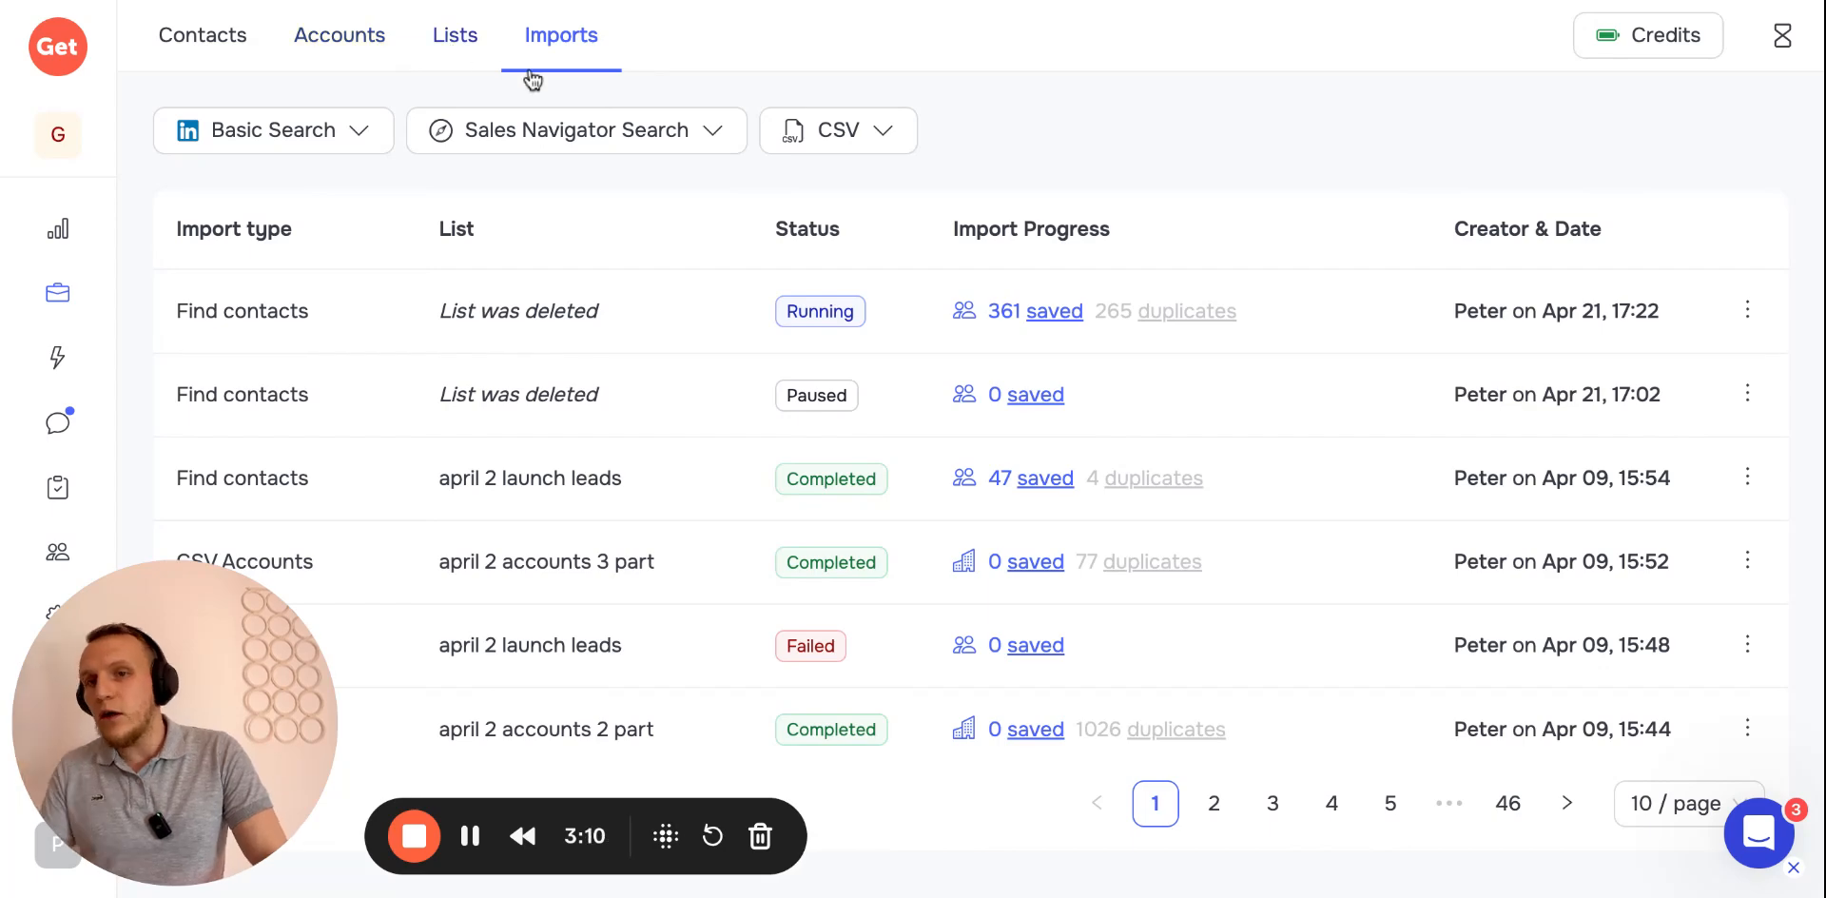
Open the Sales Navigator accounts search import form to review it, then close it
left_click(559, 127)
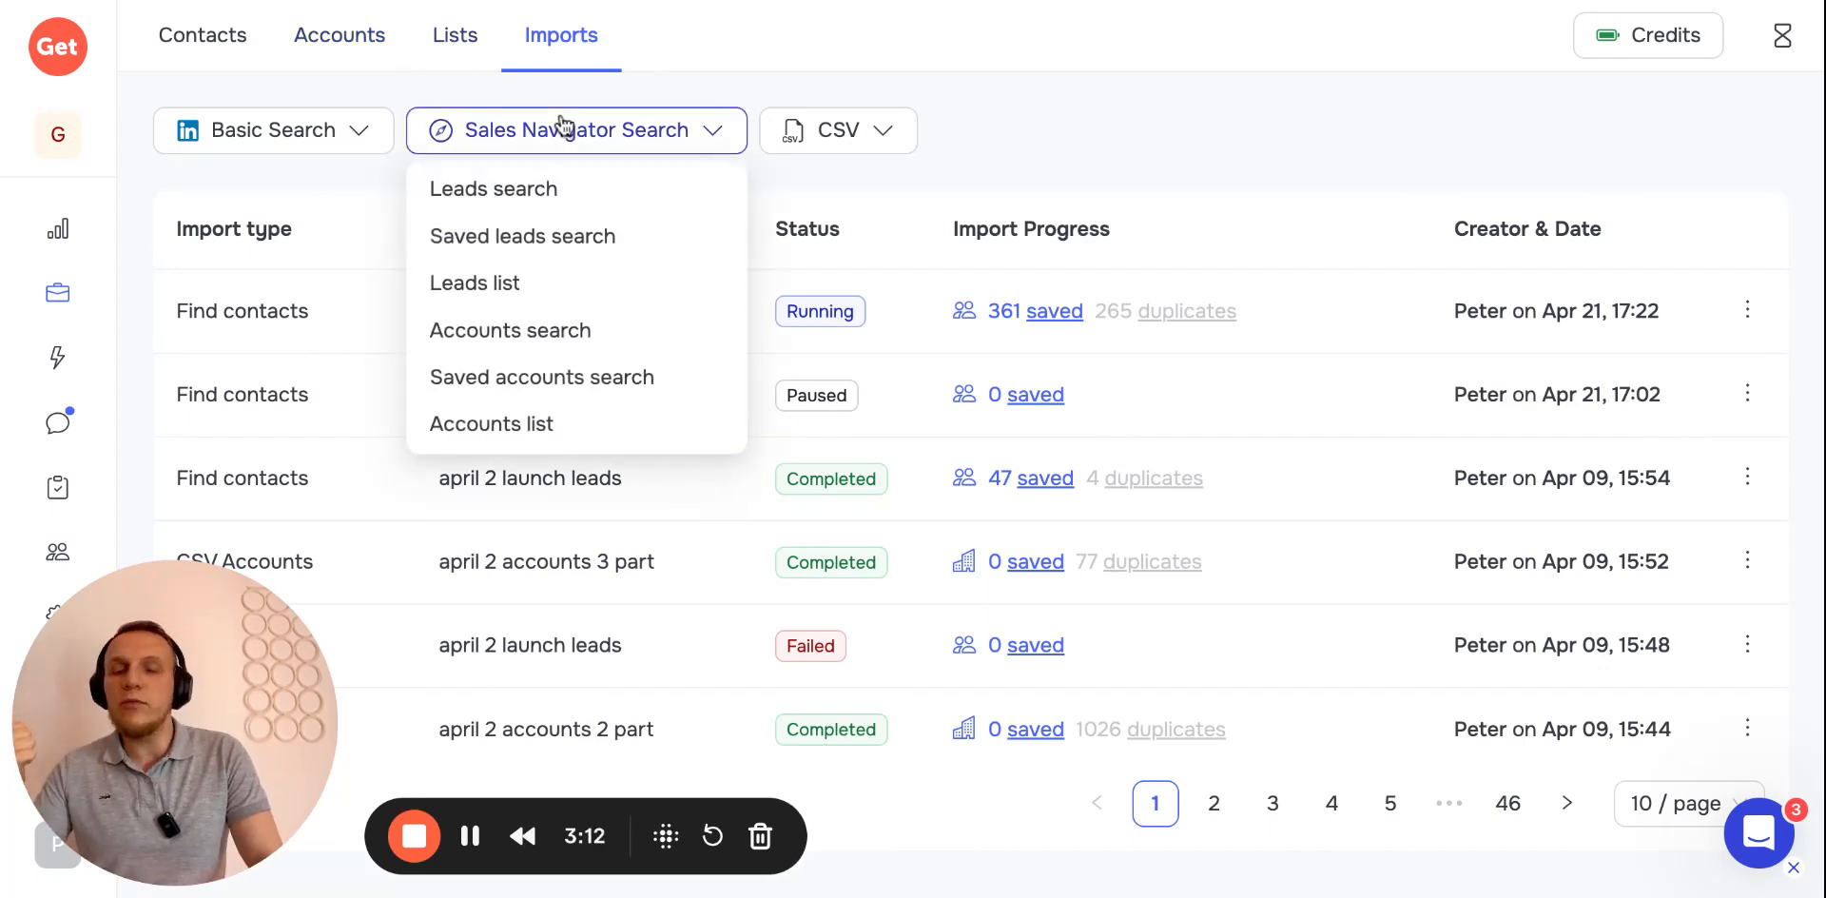
left_click(531, 343)
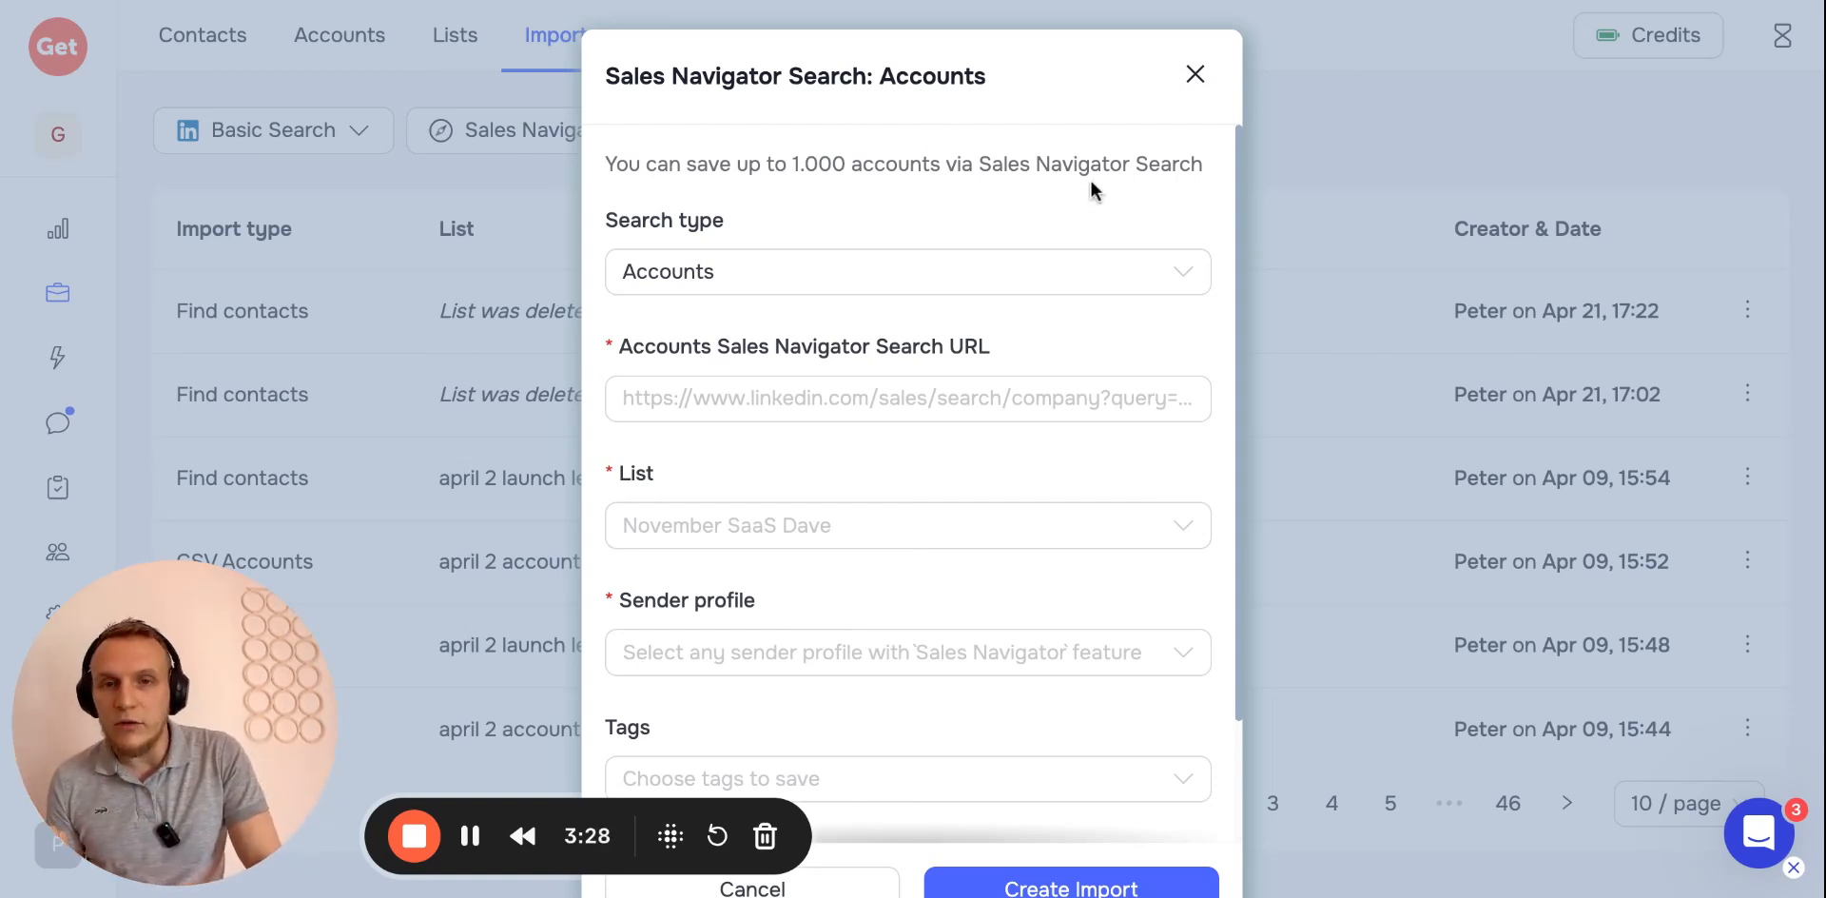
left_click(1196, 78)
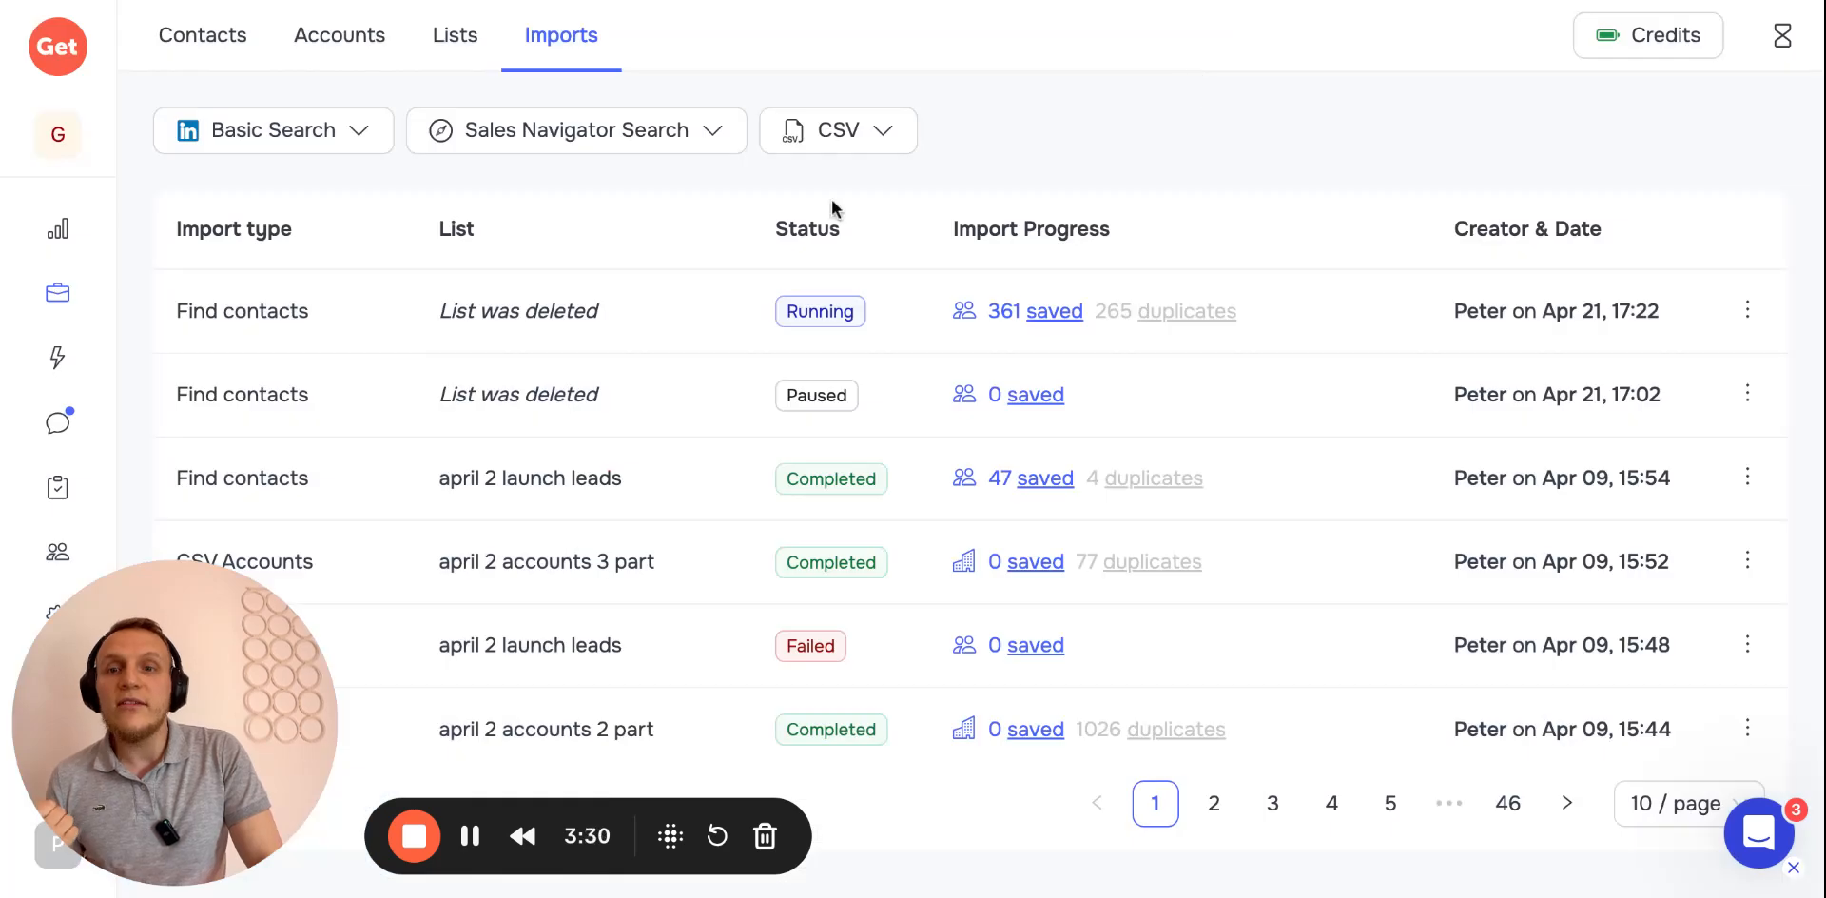
Select all accounts on the current page of the Accounts list
scroll(673, 253, "down", 1)
left_click(351, 57)
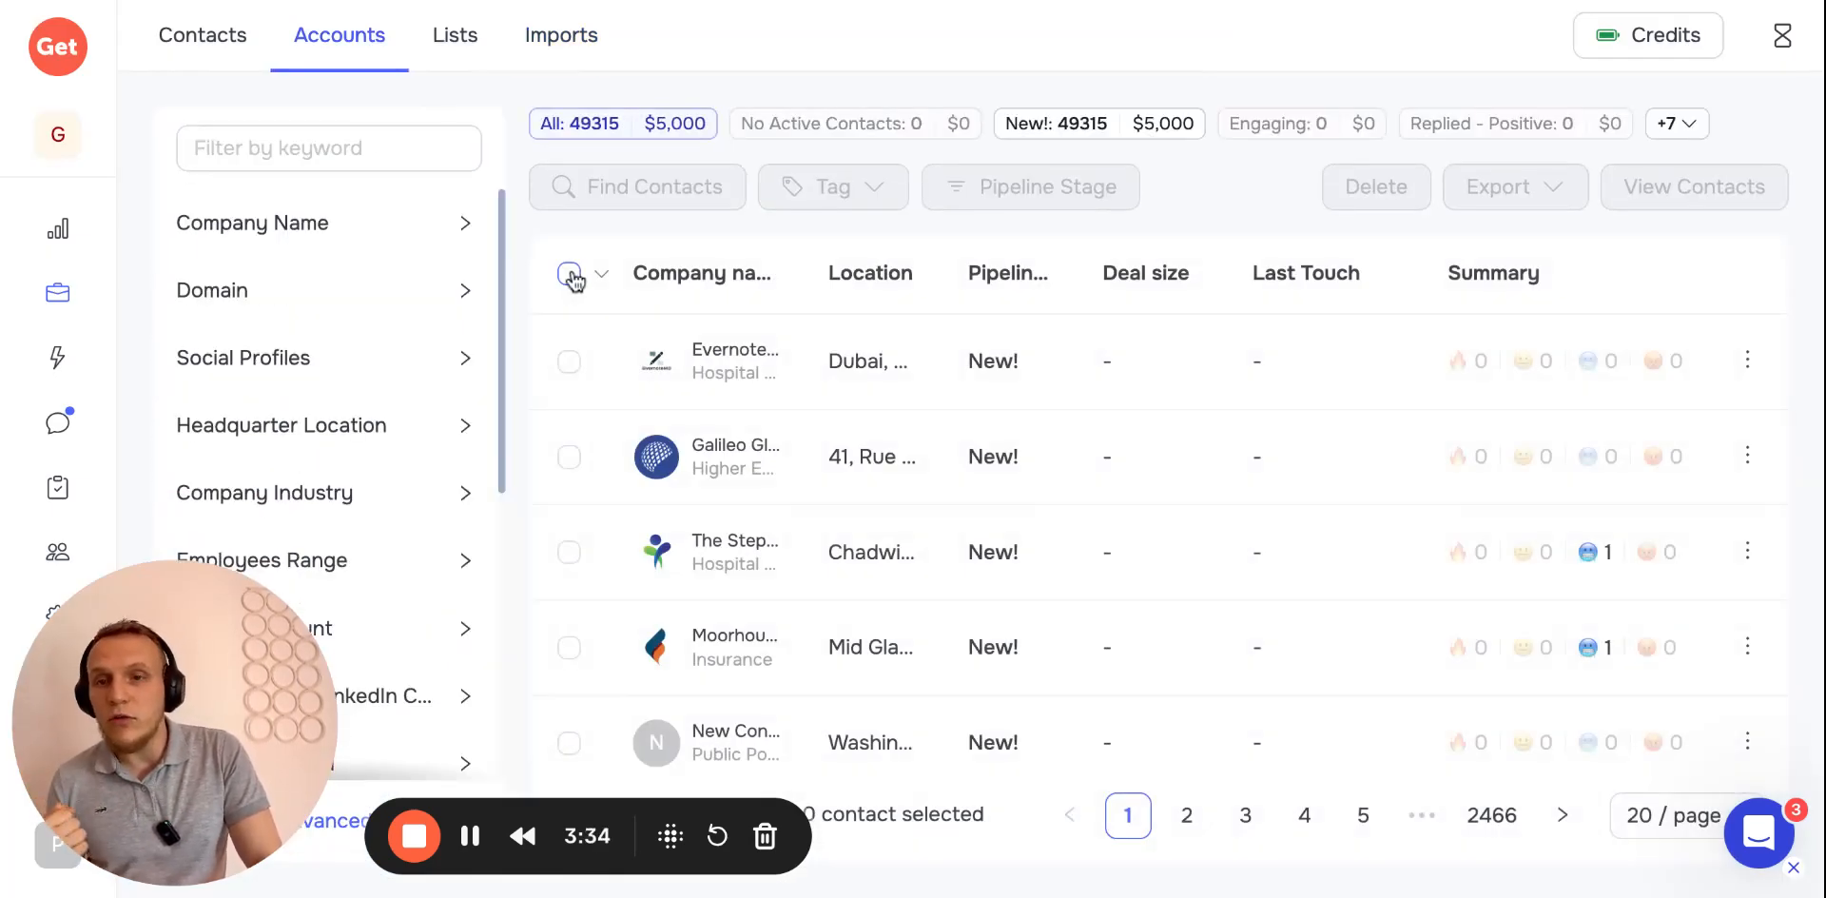
mouse_move(571, 276)
left_click(579, 328)
left_click(1474, 183)
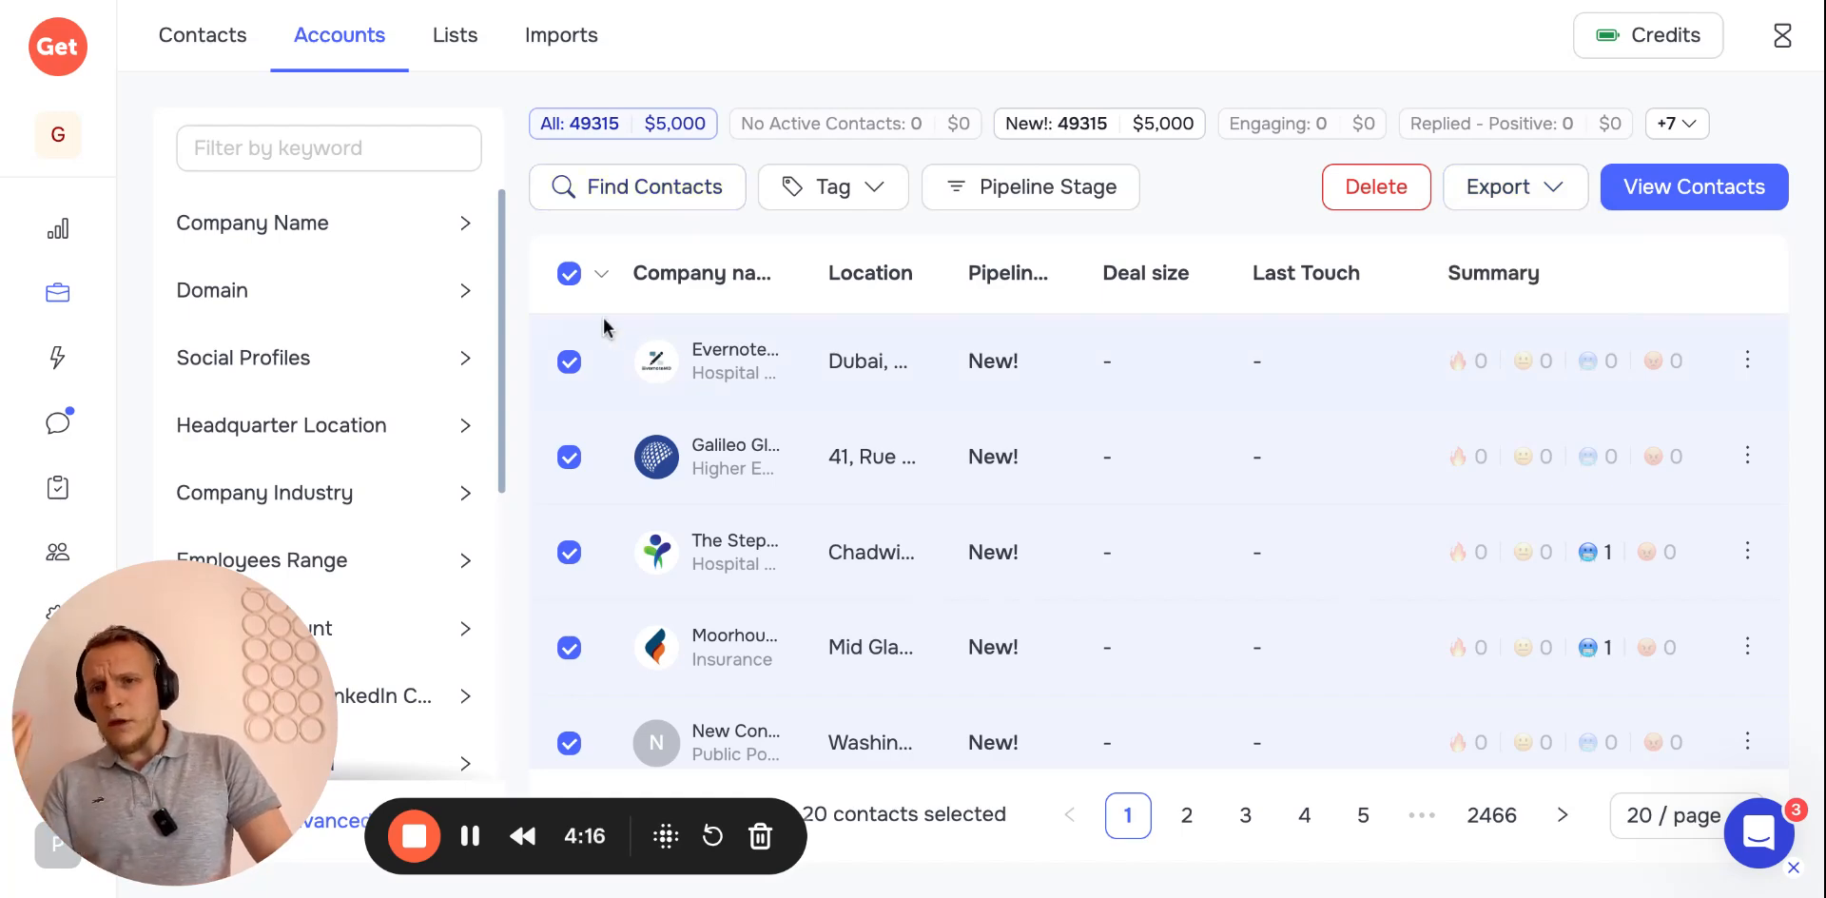
Start Find Contacts for the selected accounts and choose the main Sales Navigator sender profile
left_click(624, 199)
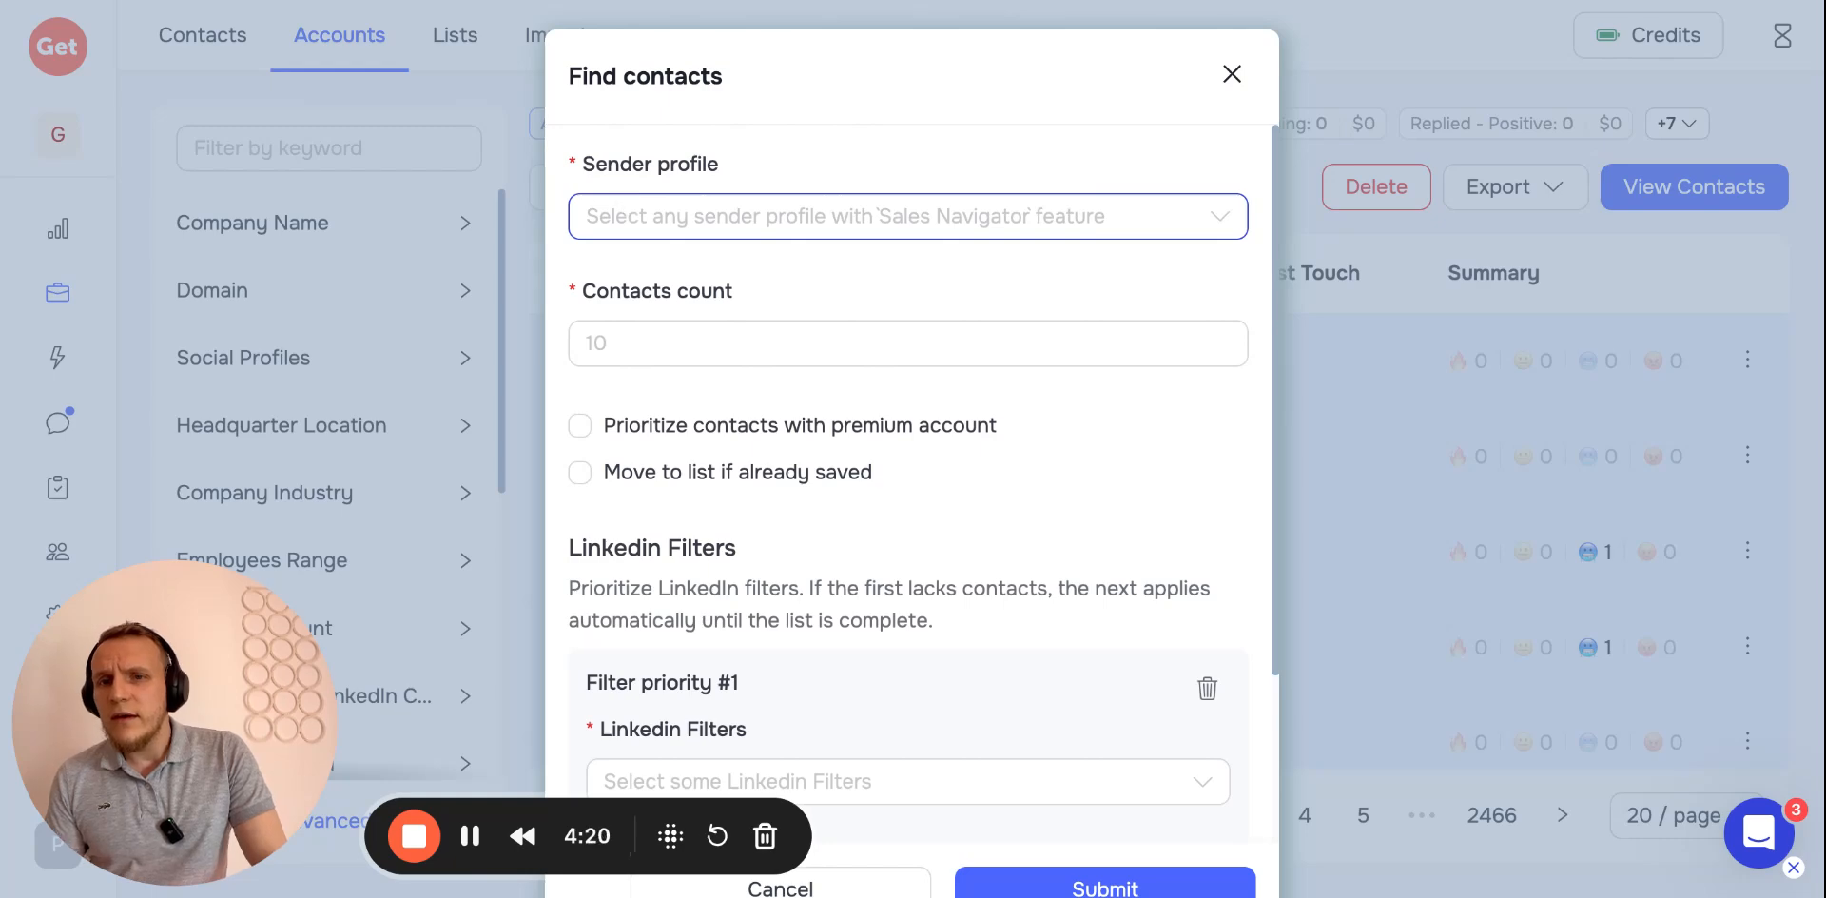
left_click(644, 229)
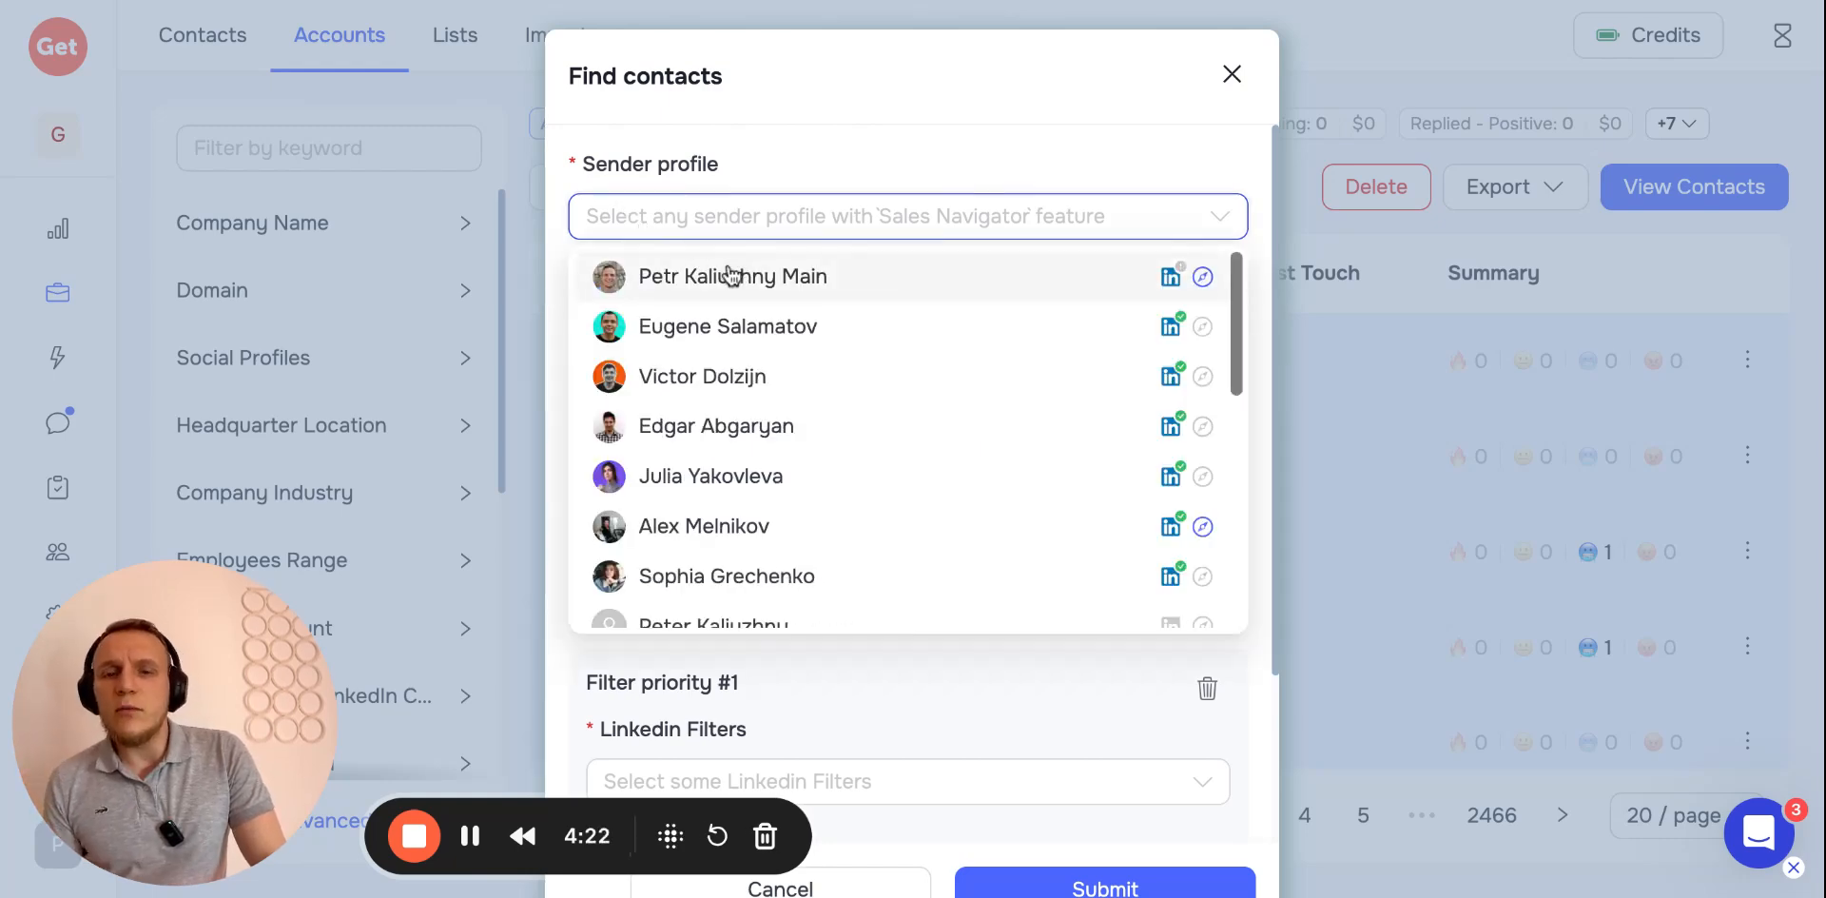
left_click(729, 276)
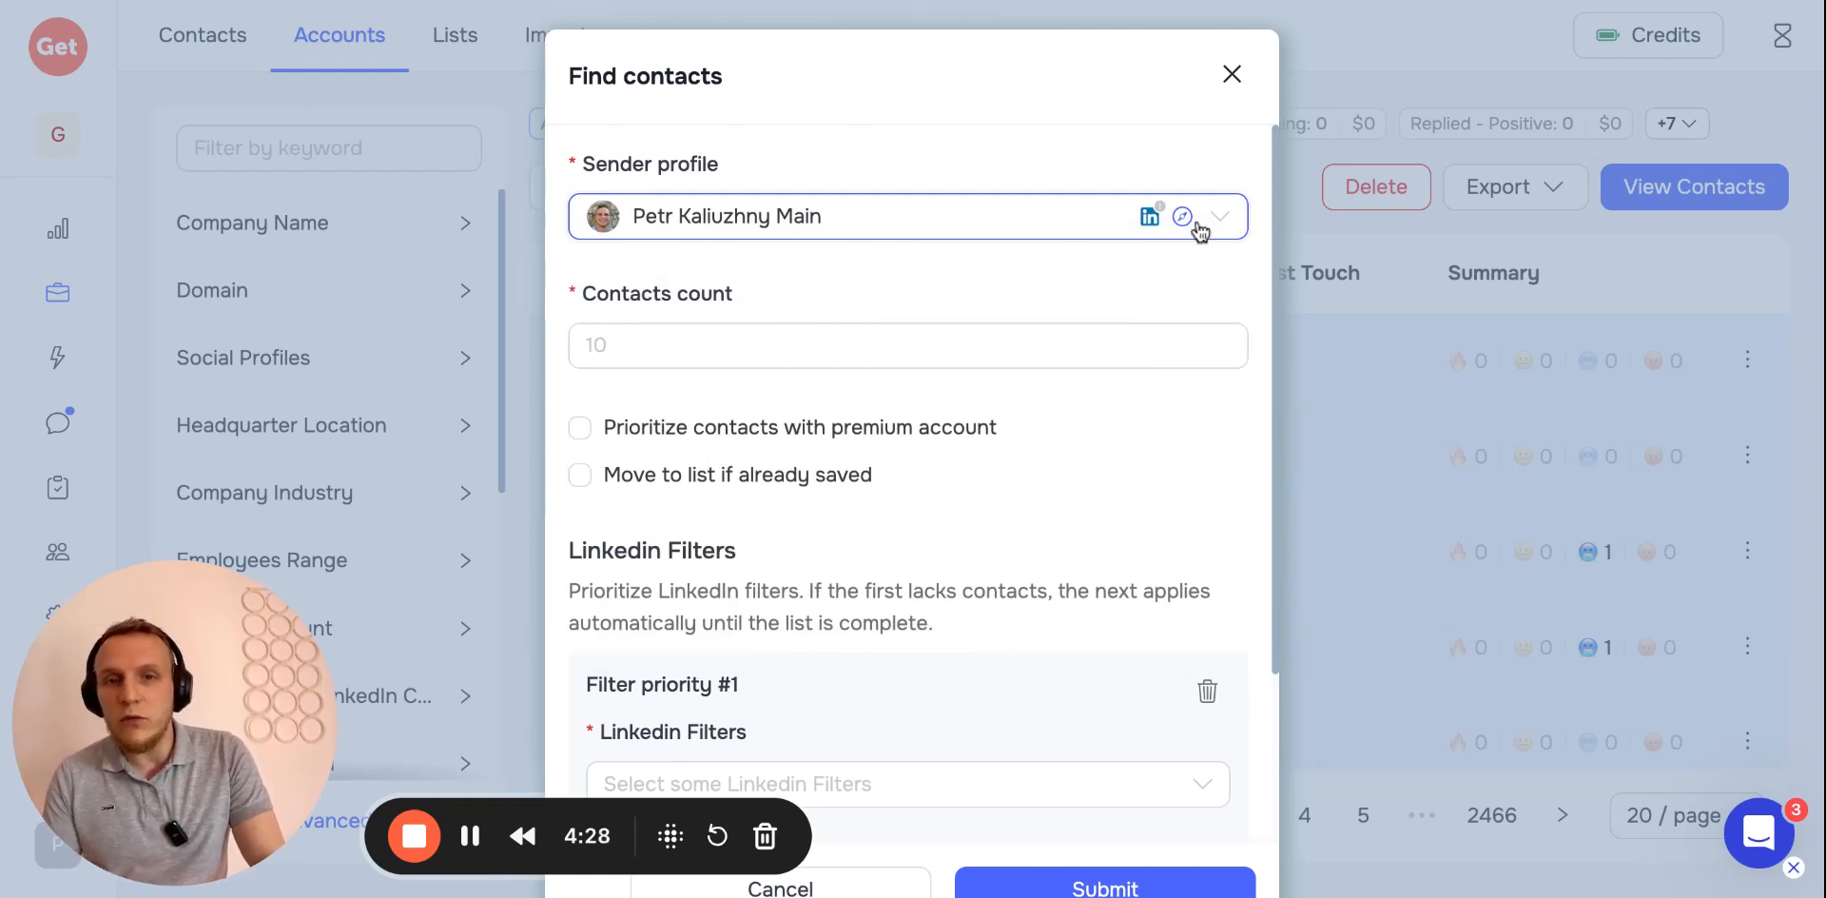
Set the contacts count to 2 and tick Prioritize contacts with premium account
left_click(908, 351)
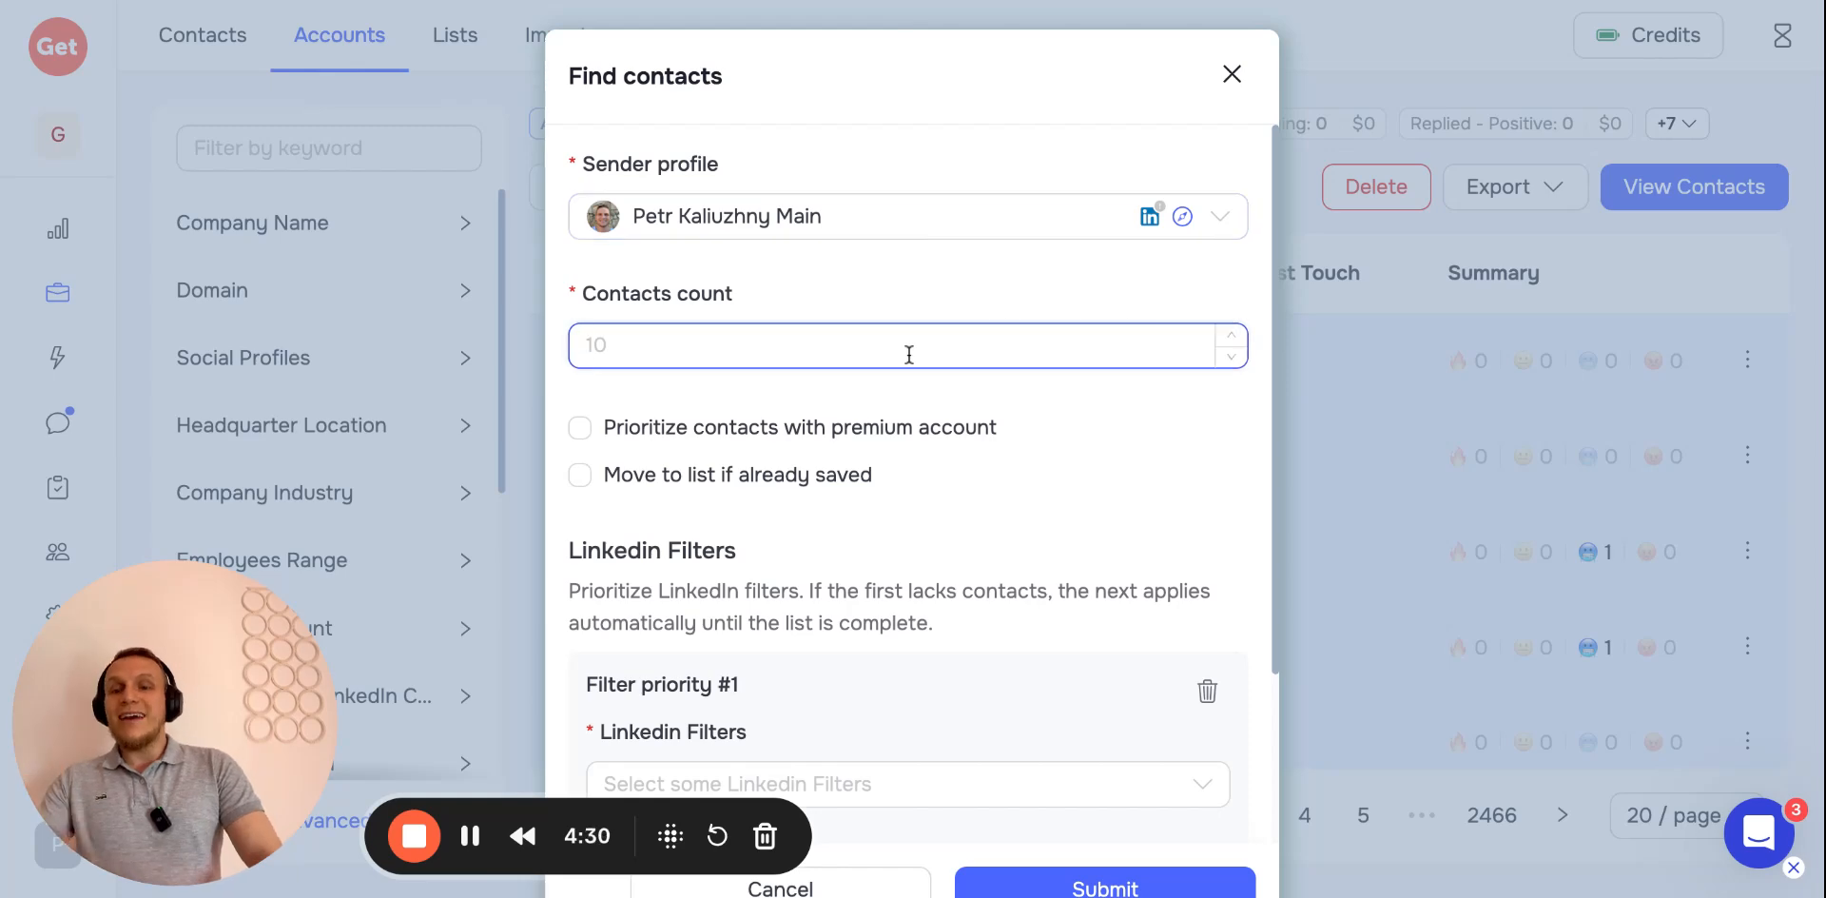
type("3")
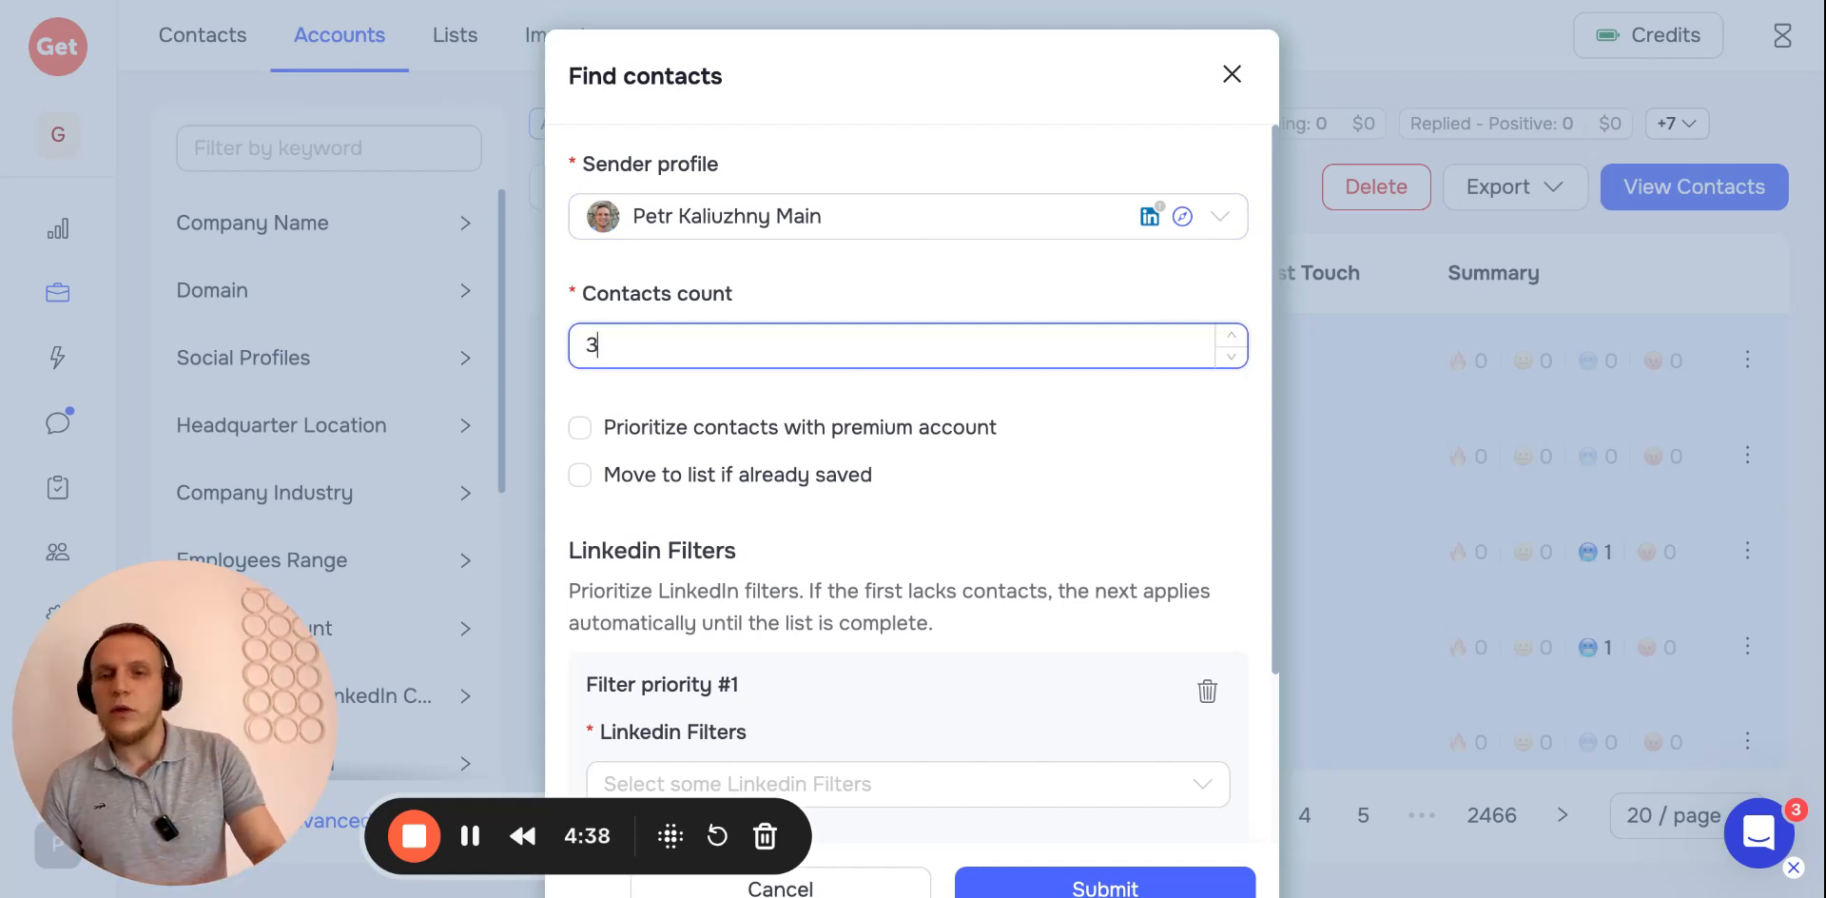
scroll(1110, 362, "down", 1)
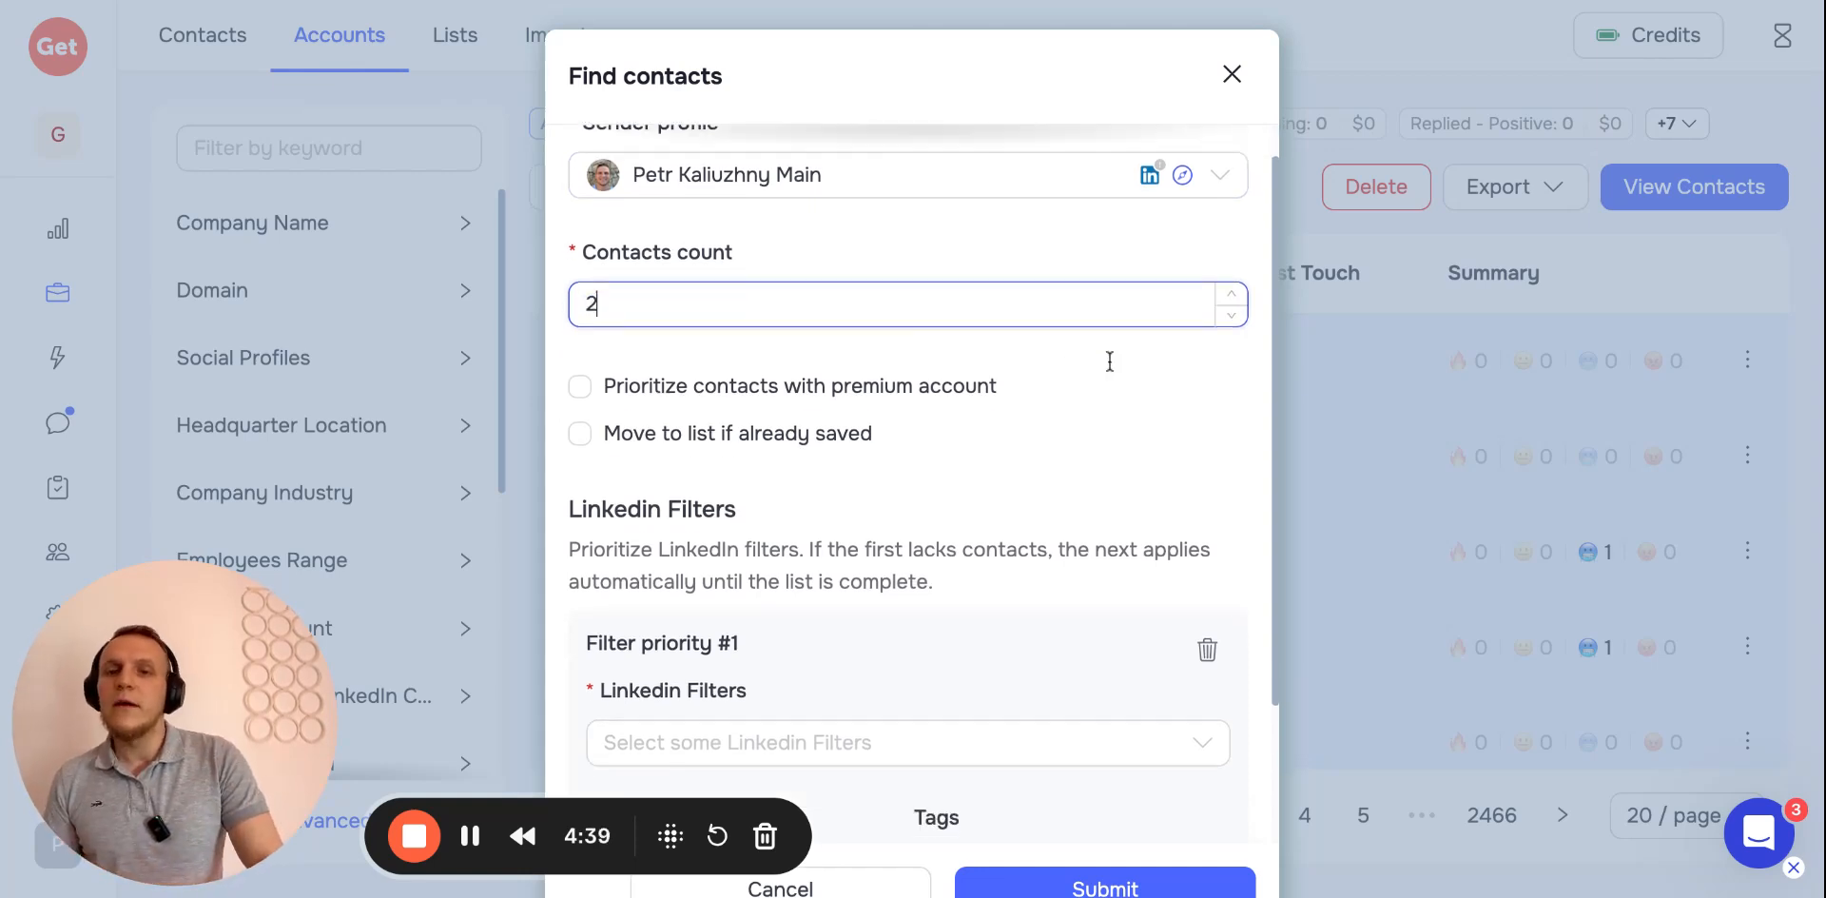
left_click(582, 378)
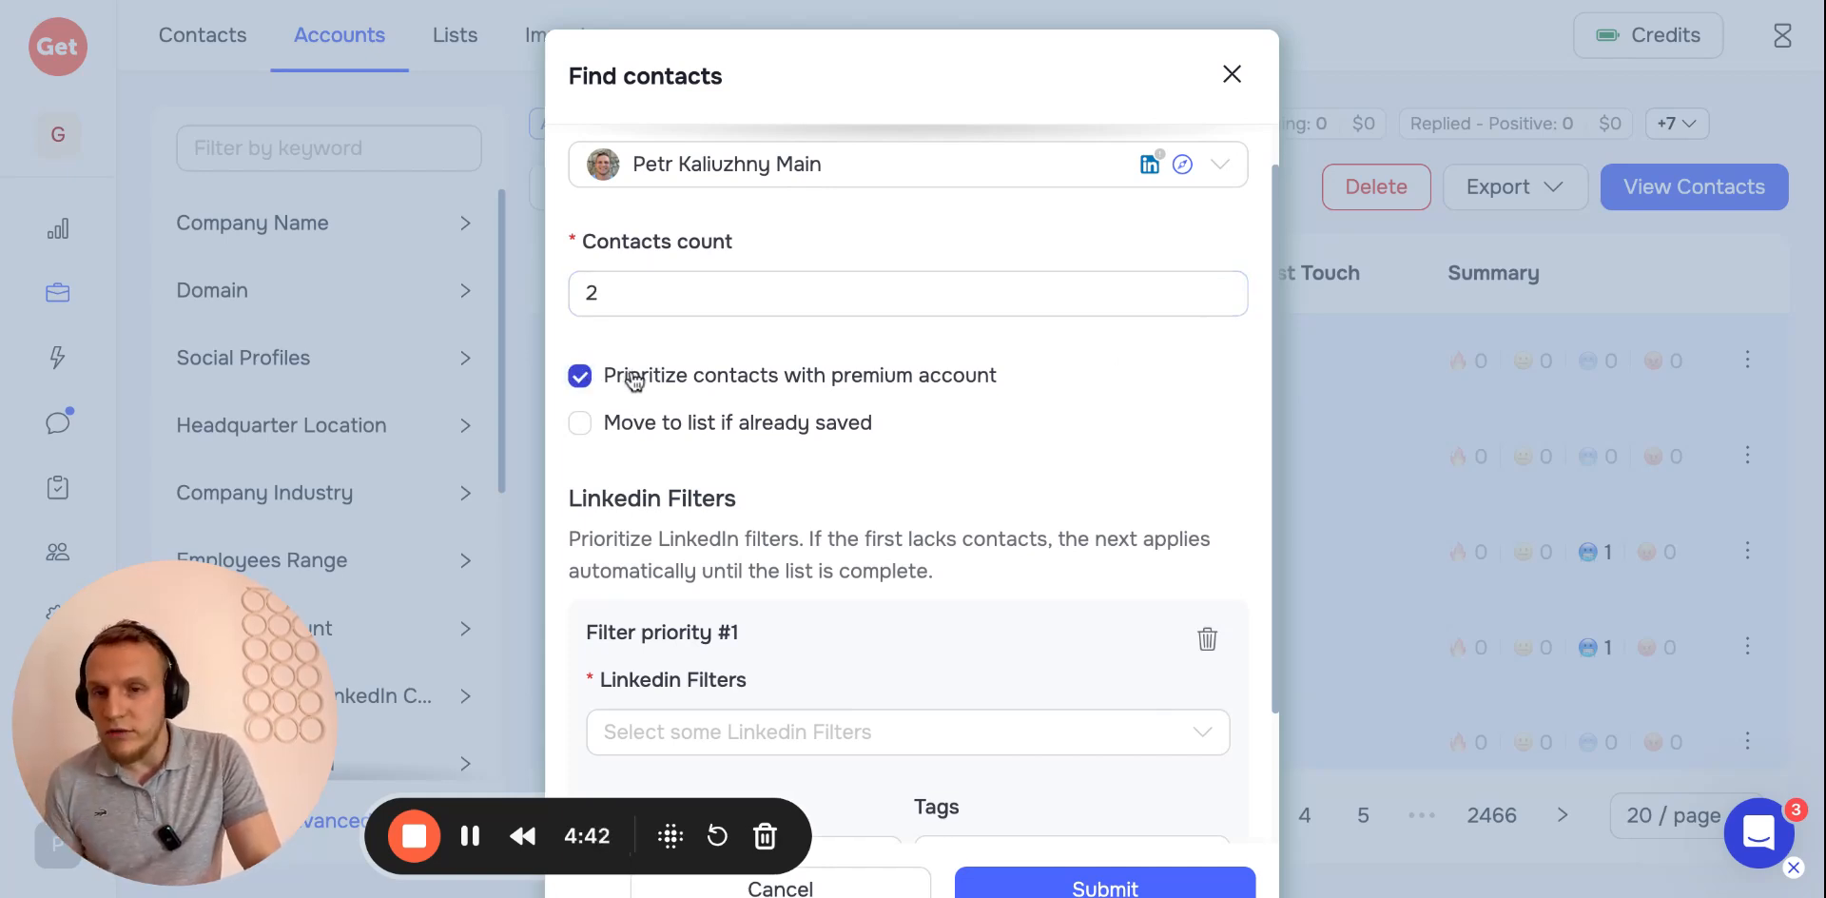
Scroll through the Find contacts form to review the LinkedIn Filters section
scroll(632, 379, "down", 1)
scroll(632, 375, "down", 1)
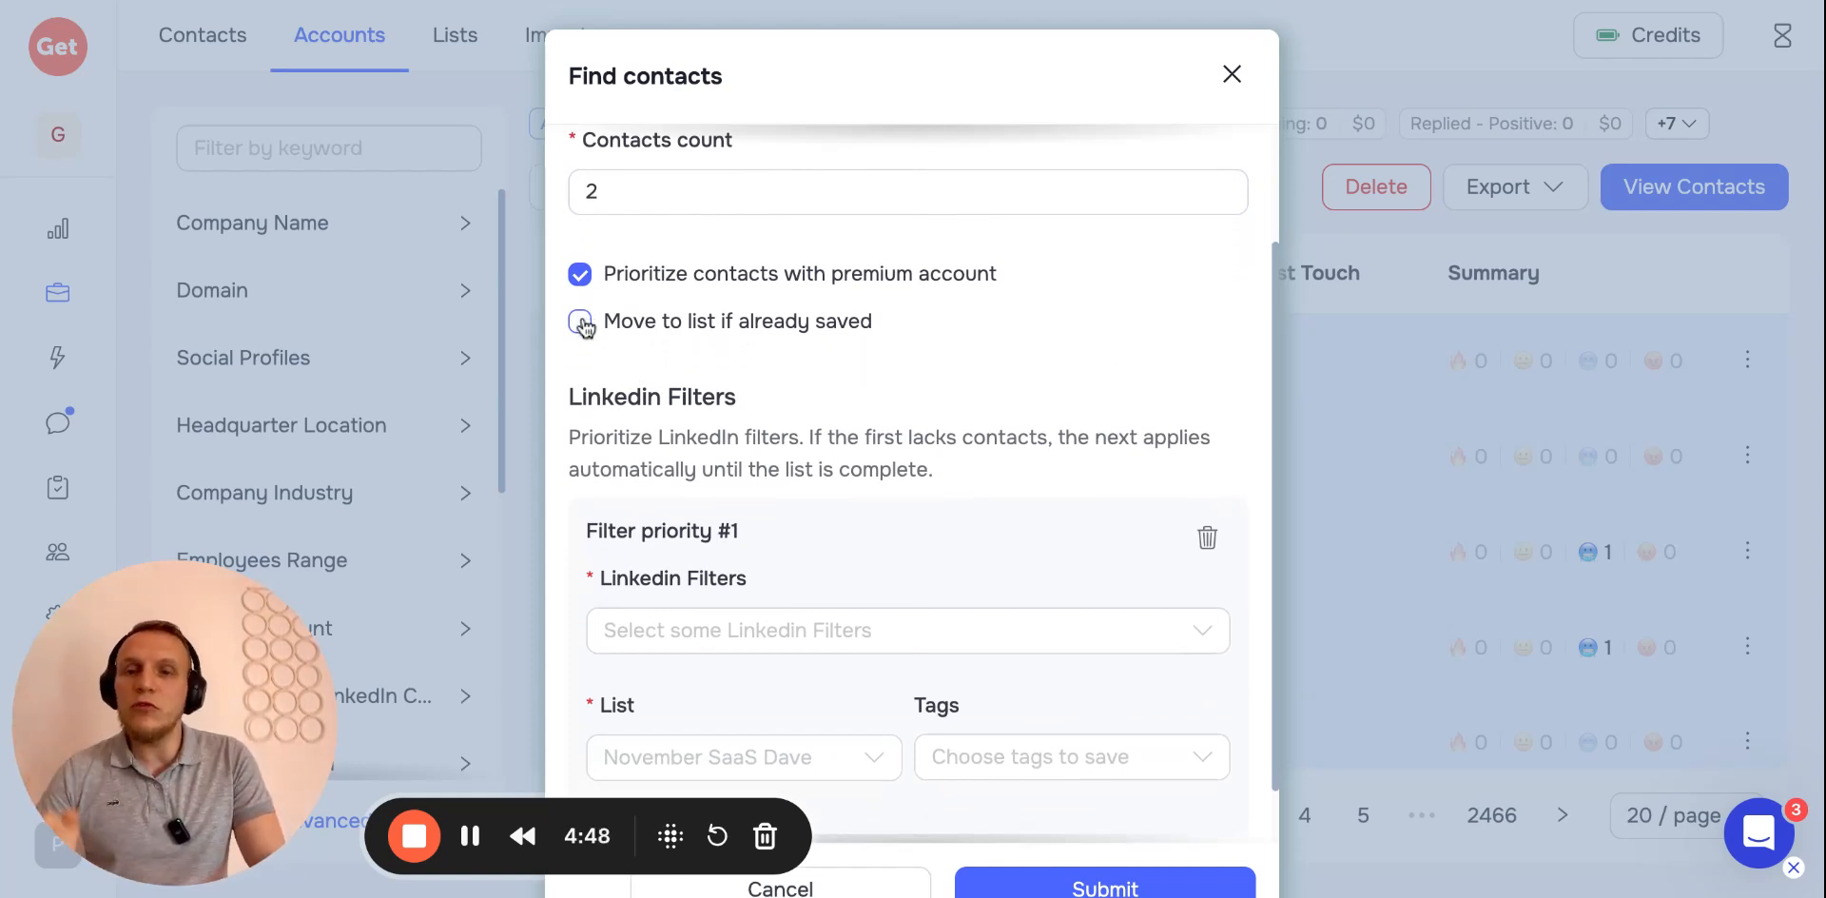
scroll(618, 342, "down", 1)
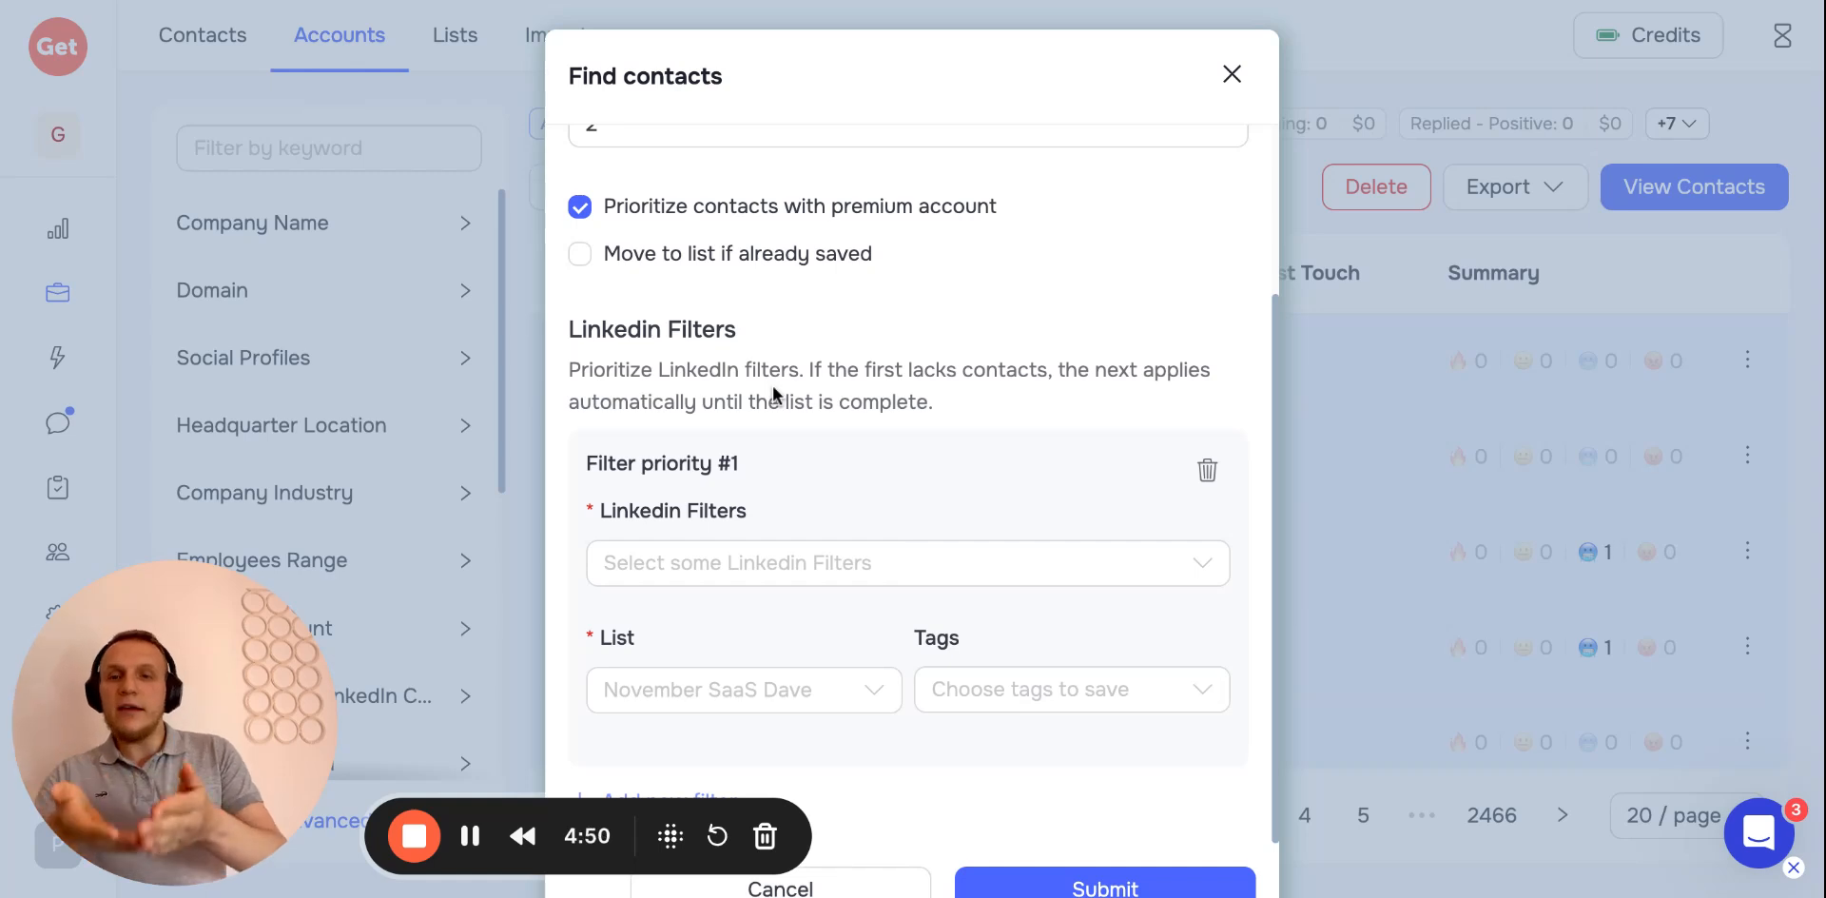
scroll(799, 385, "down", 1)
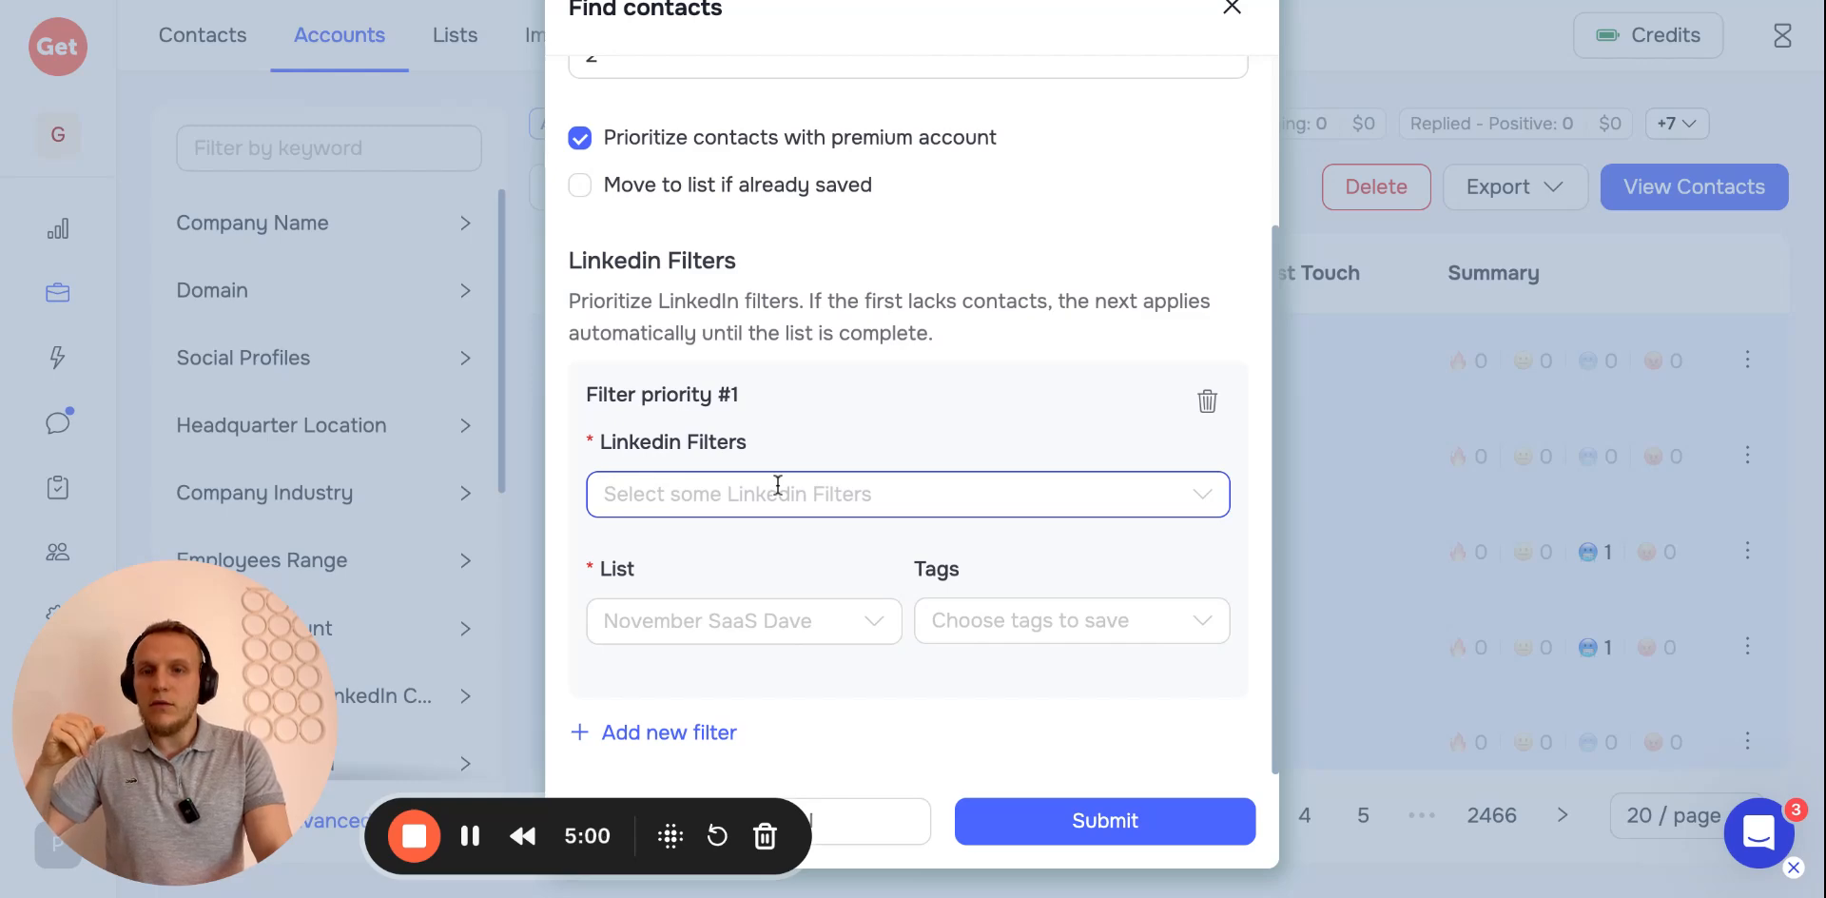
scroll(778, 486, "up", 3)
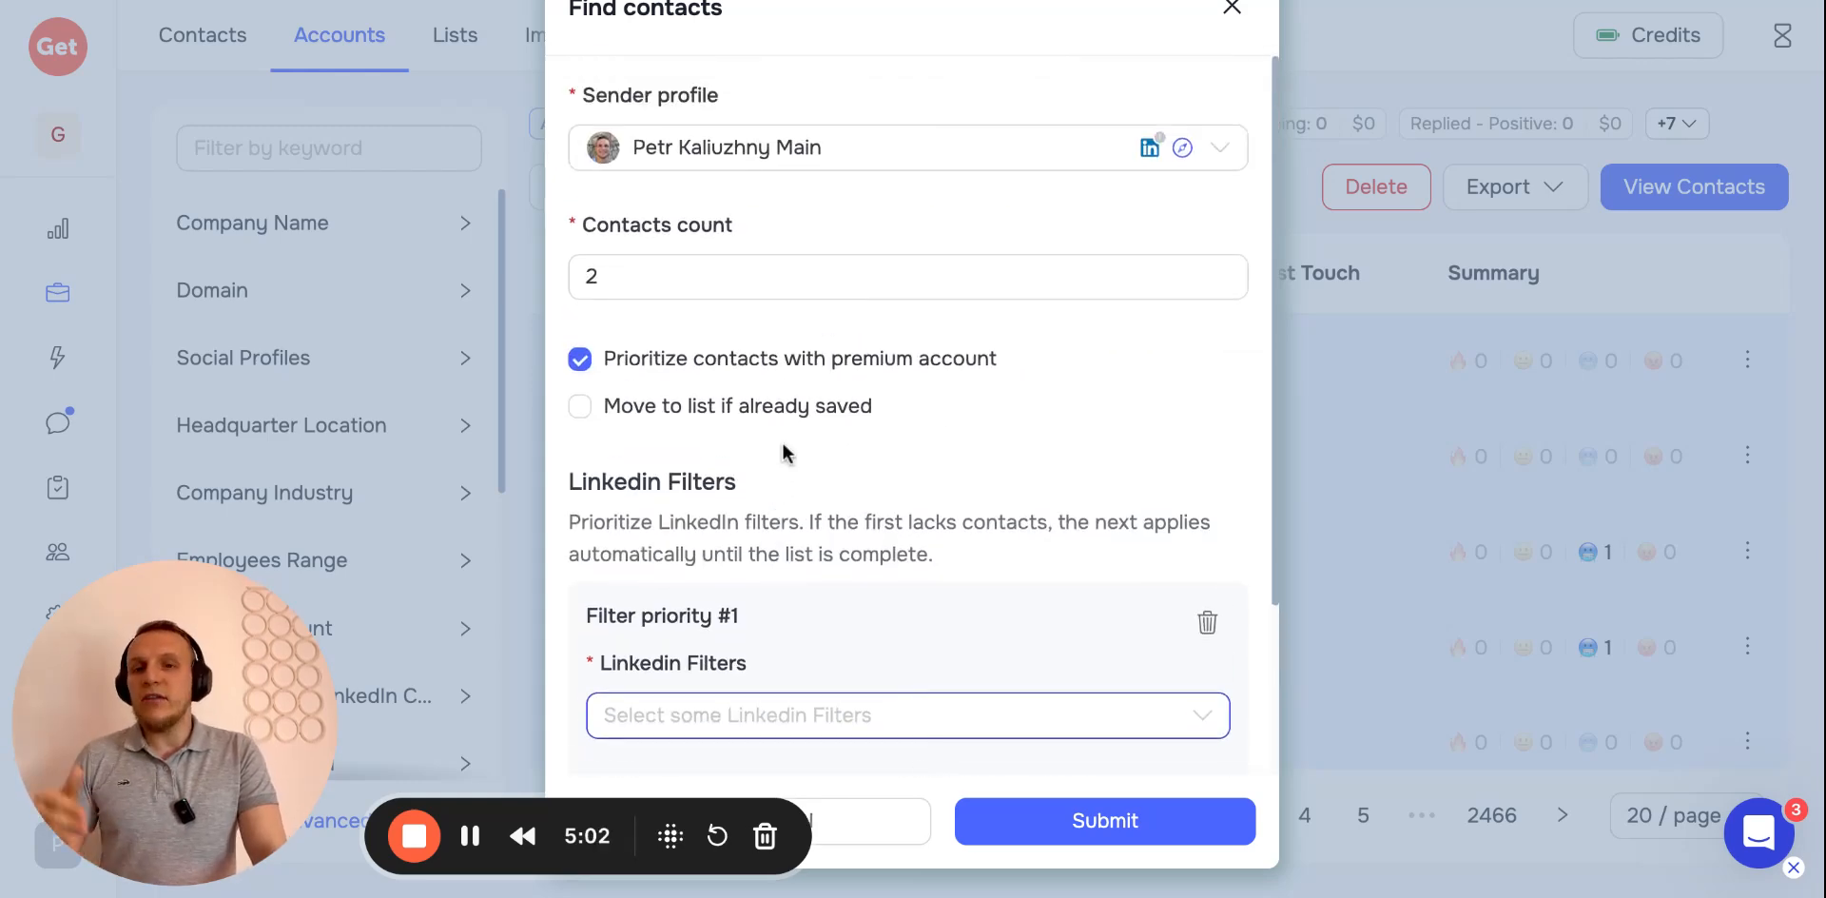
left_click(673, 305)
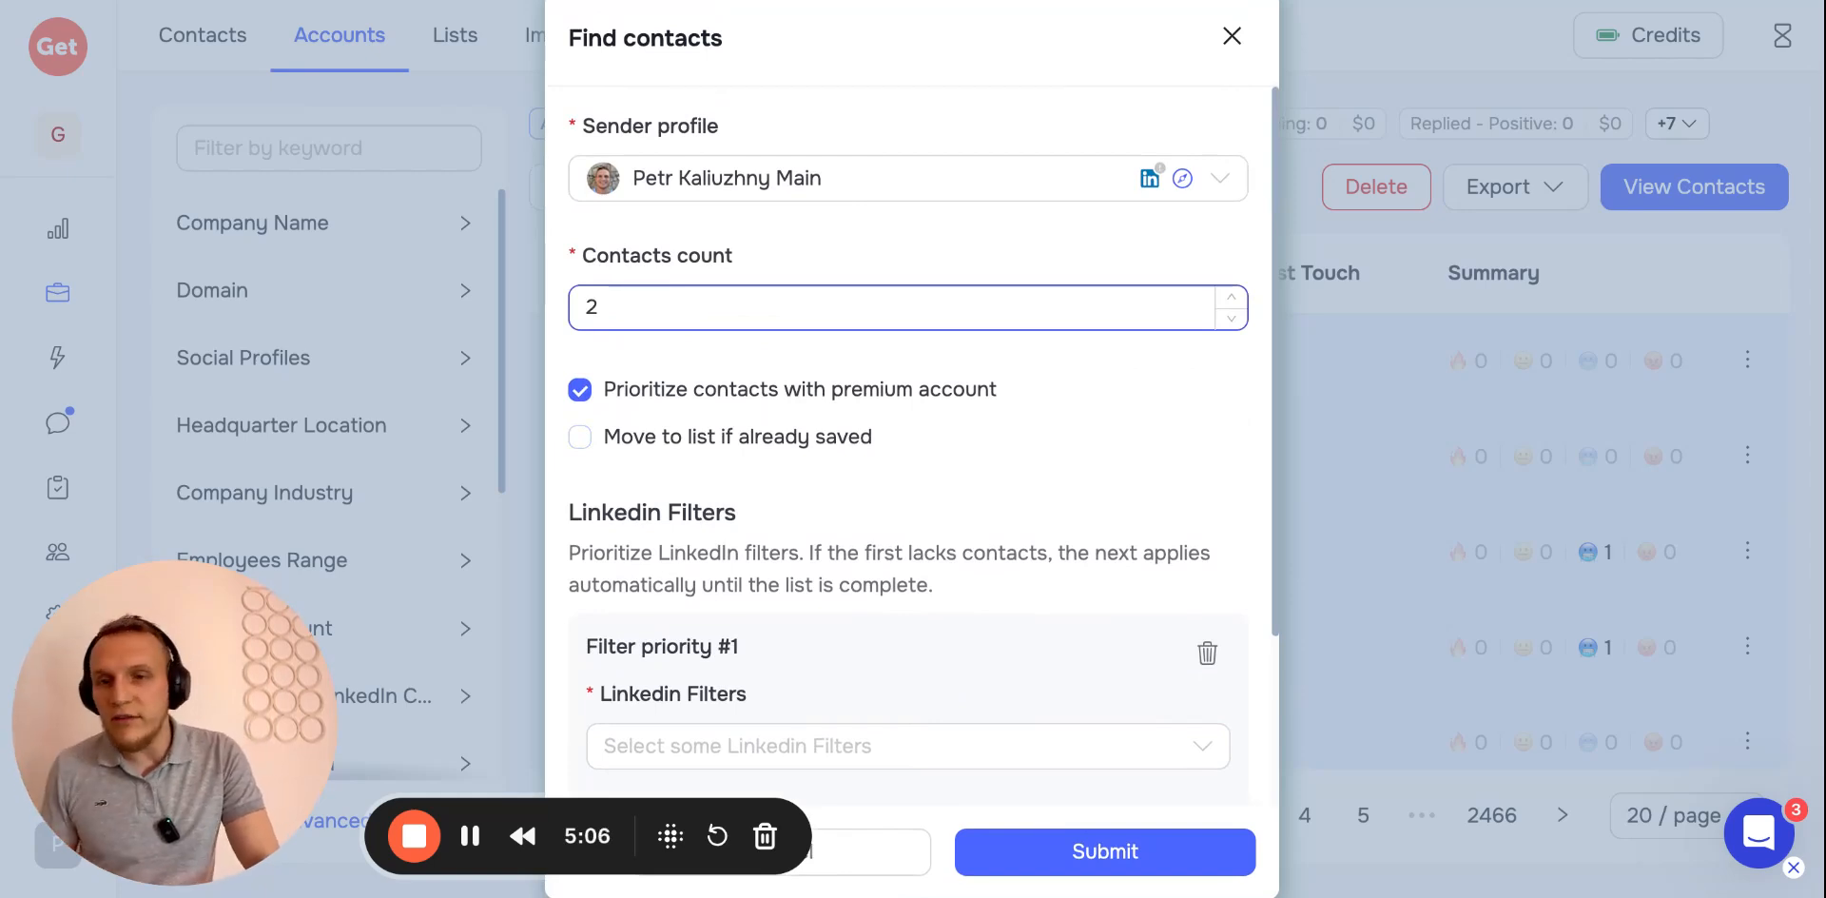
scroll(628, 318, "down", 3)
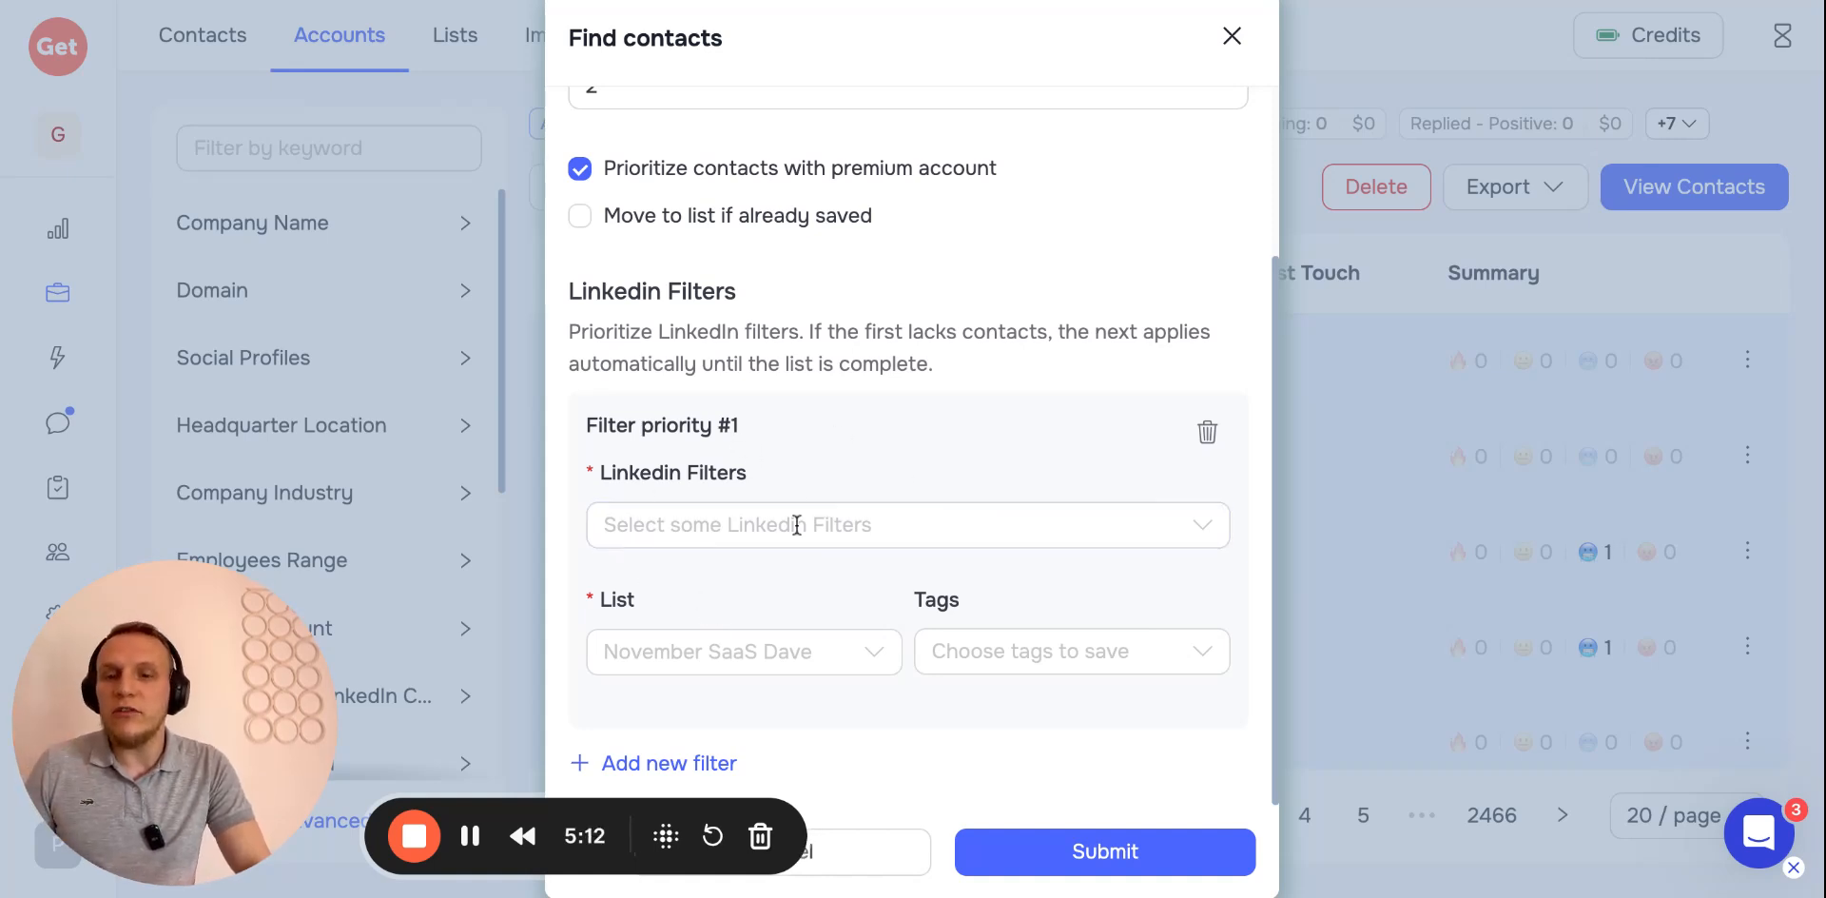
Add a second LinkedIn filter priority, then close the Find contacts dialog
left_click(647, 763)
scroll(778, 618, "down", 3)
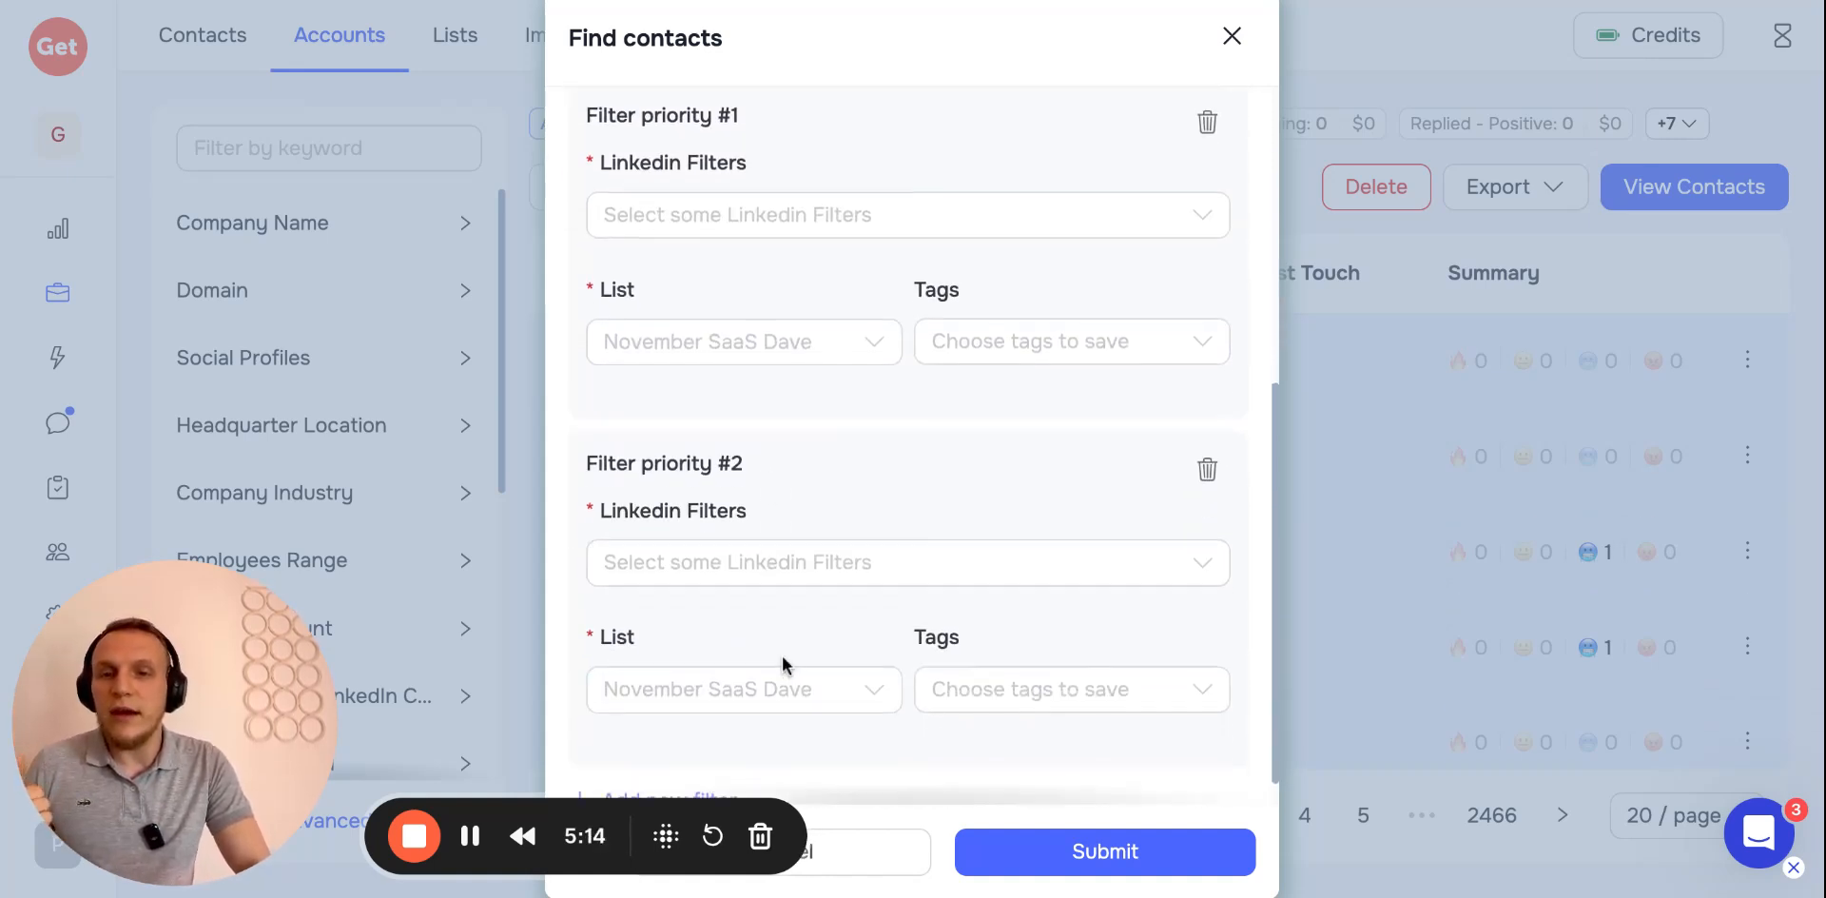
scroll(1075, 191, "up", 2)
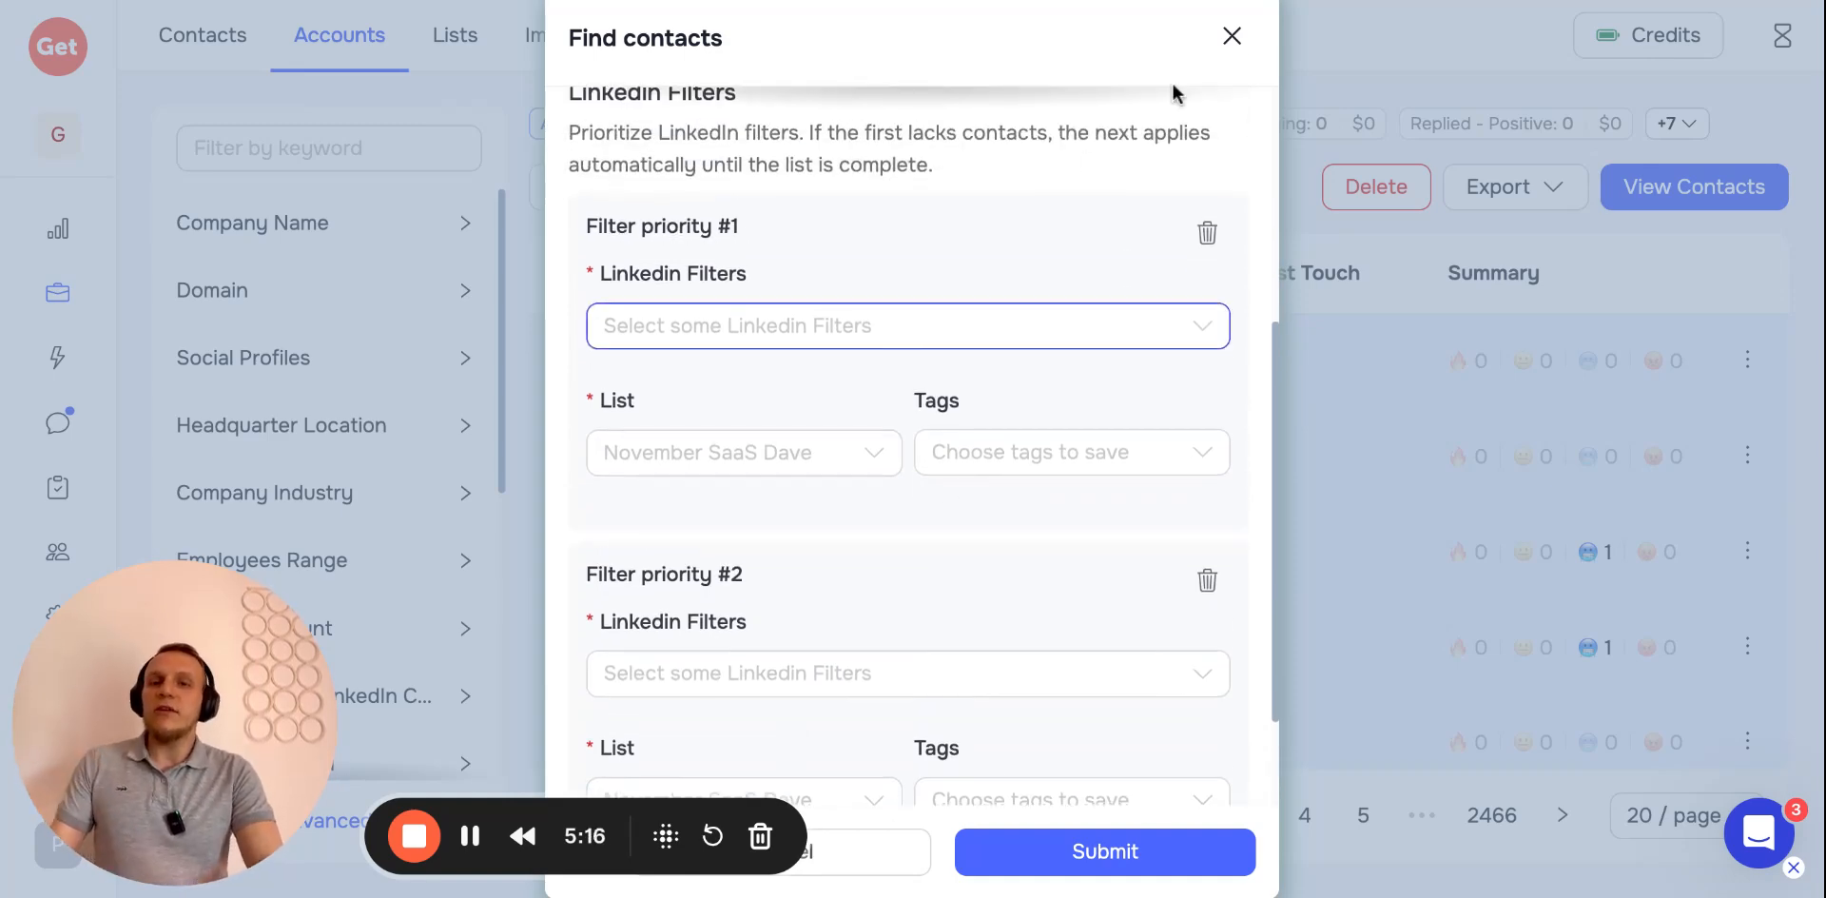
left_click(1231, 35)
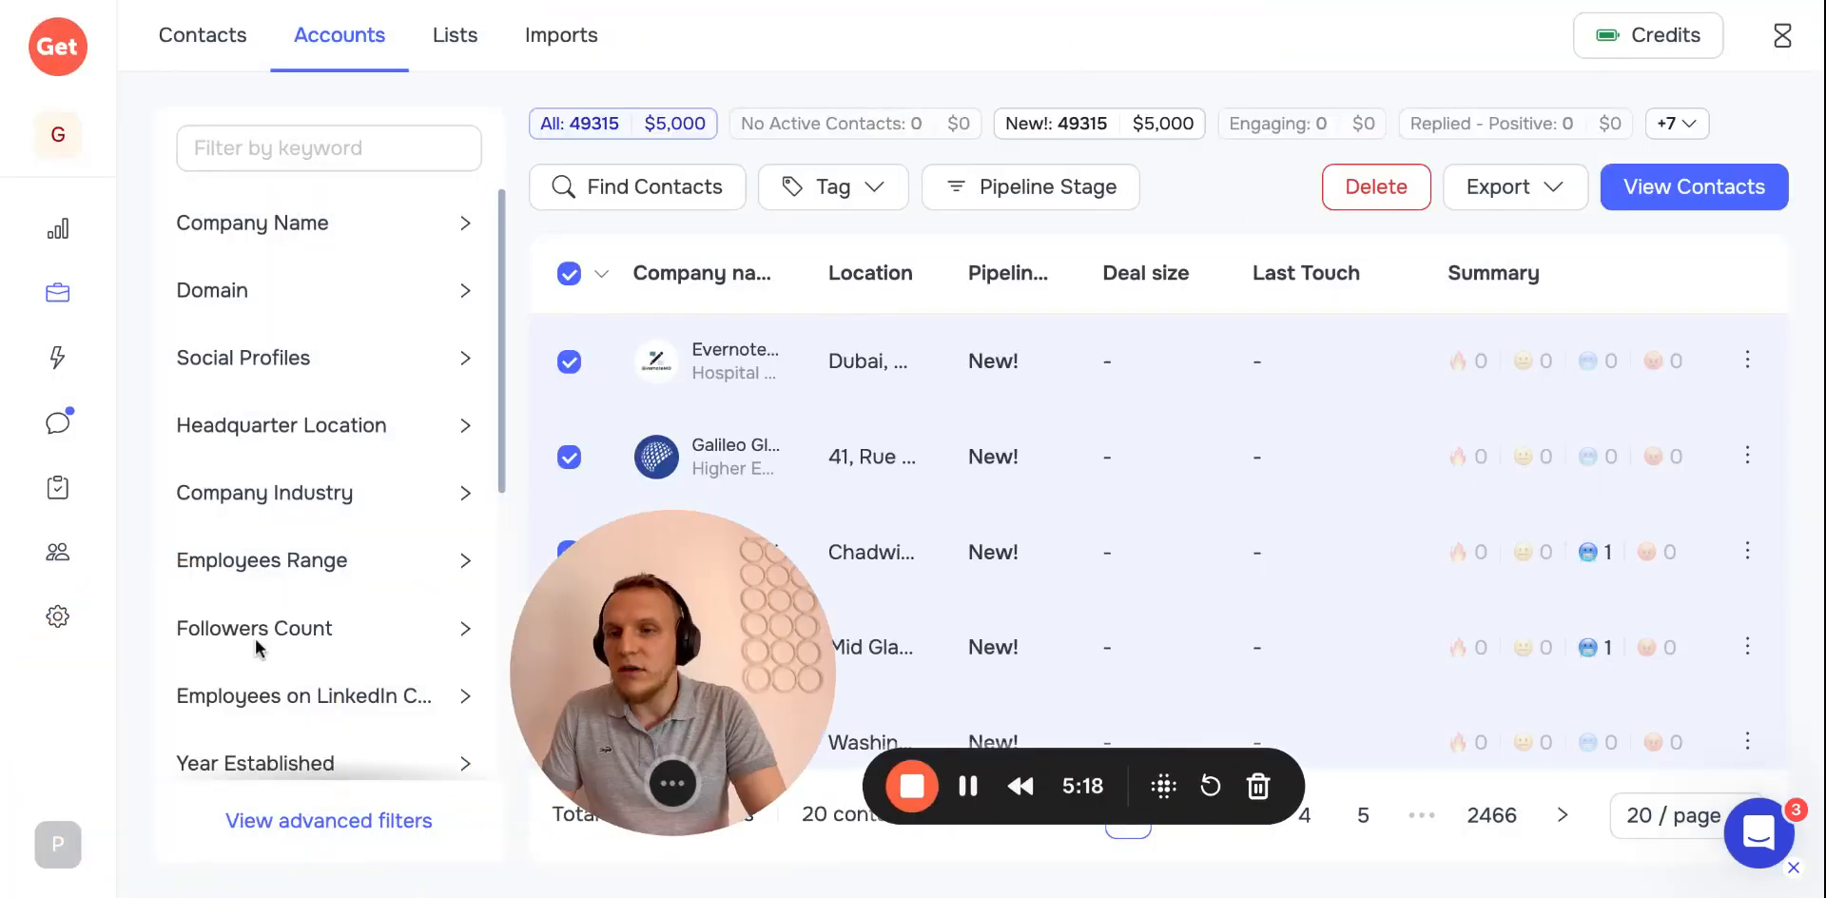
Open the C-level 2025 agency LinkedIn filter for editing in team settings
left_click(58, 620)
left_click(237, 546)
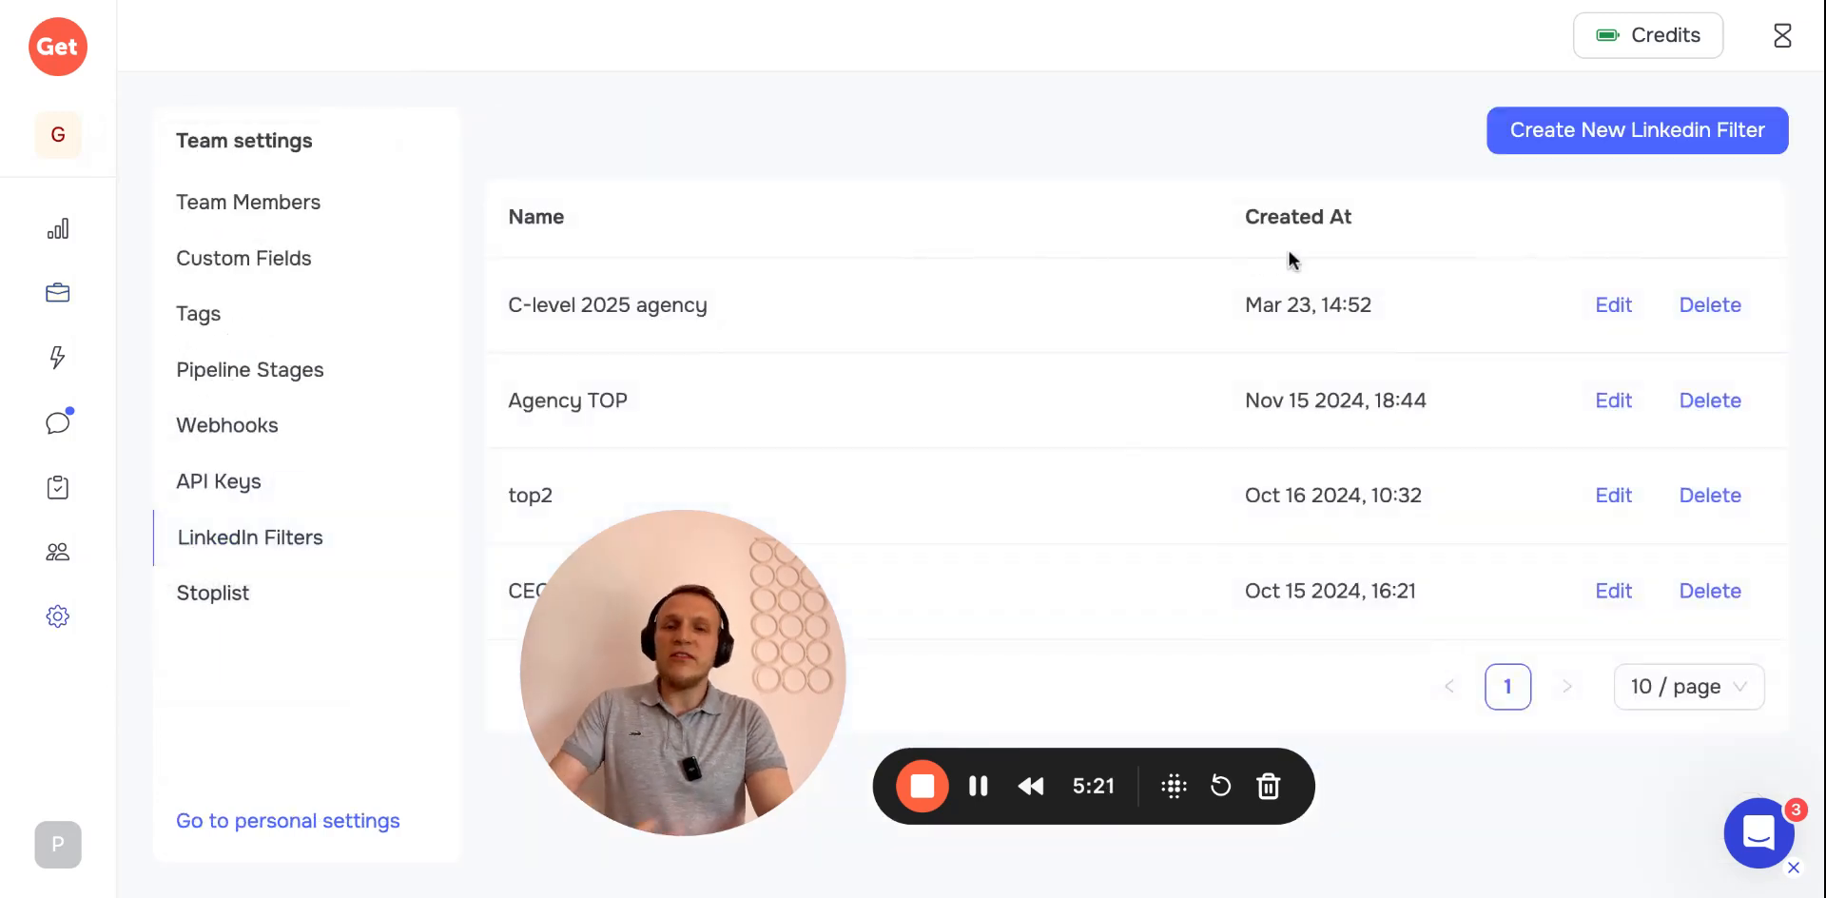
left_click(1607, 304)
Open the filter's Sales Navigator leads search URL in a new browser tab
left_click(939, 342)
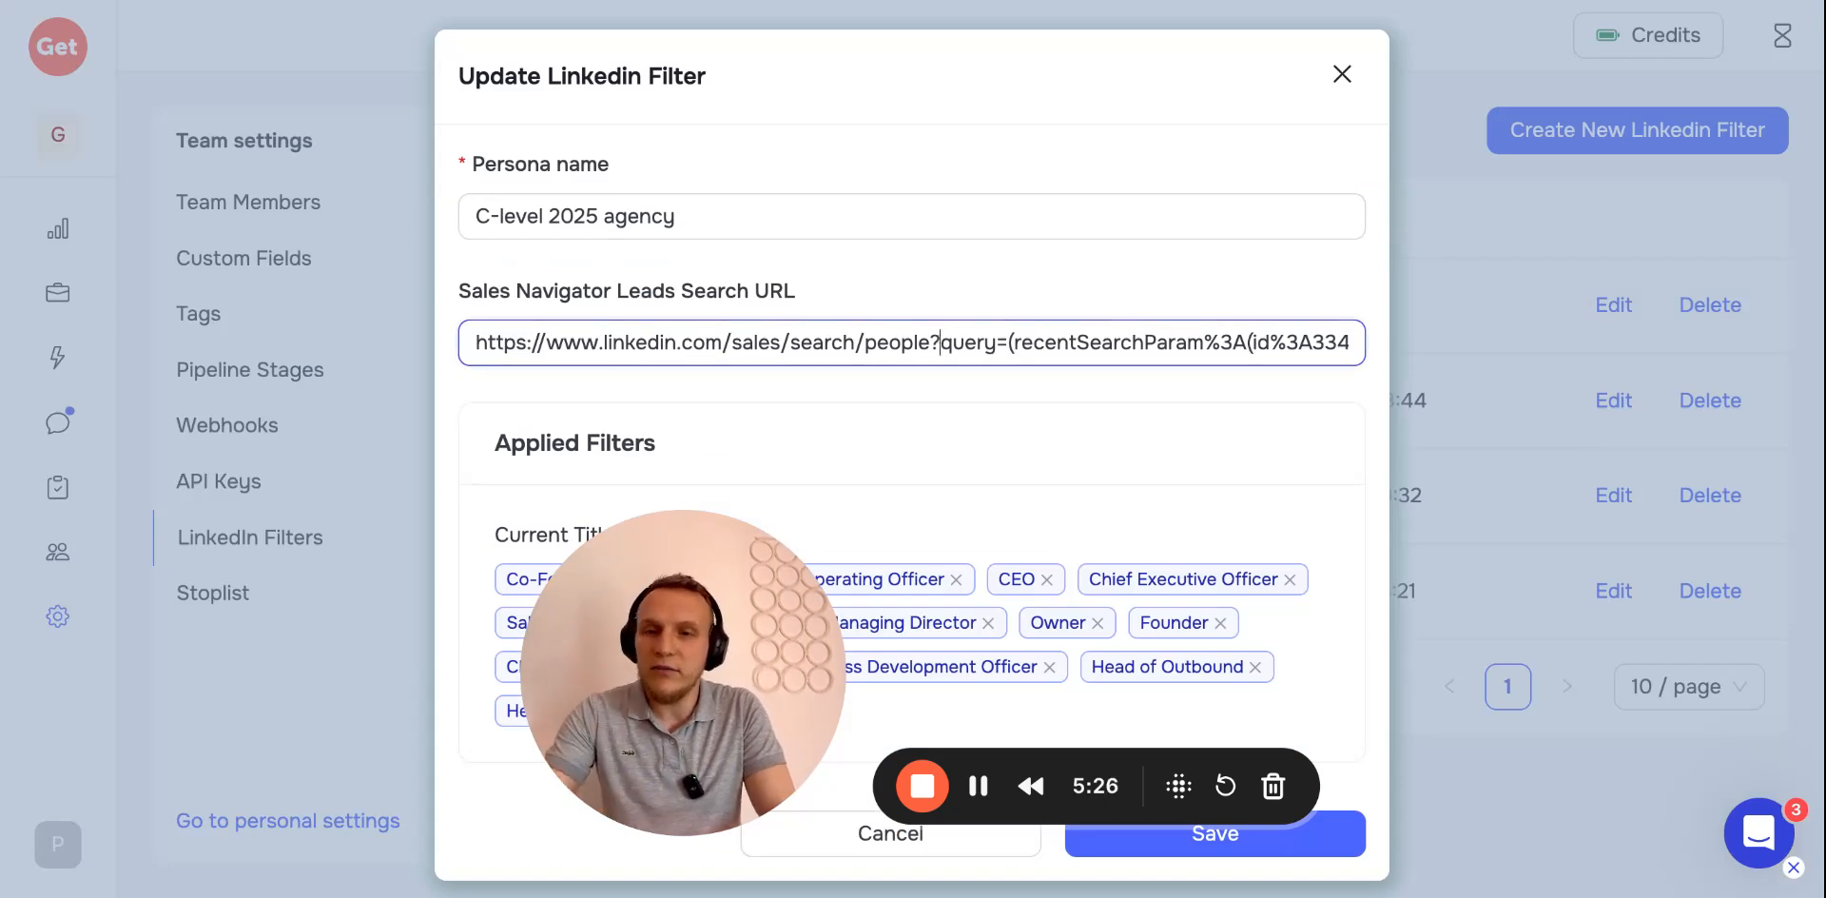
key("ctrl+a")
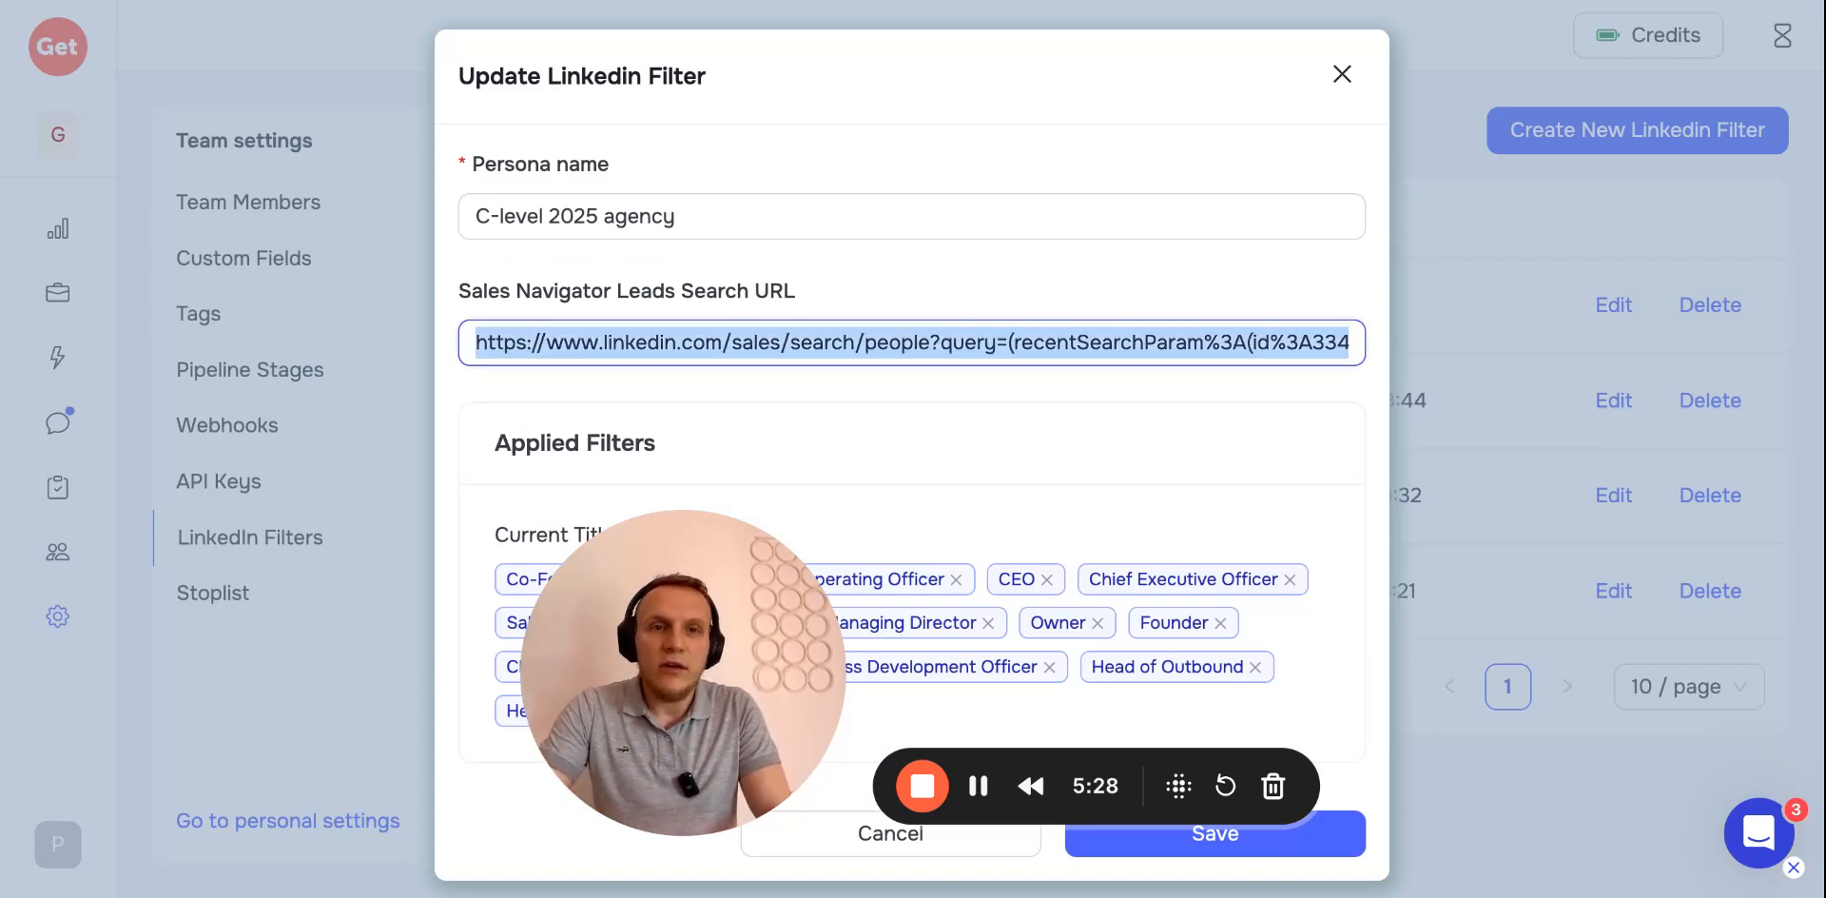
key("ctrl+t")
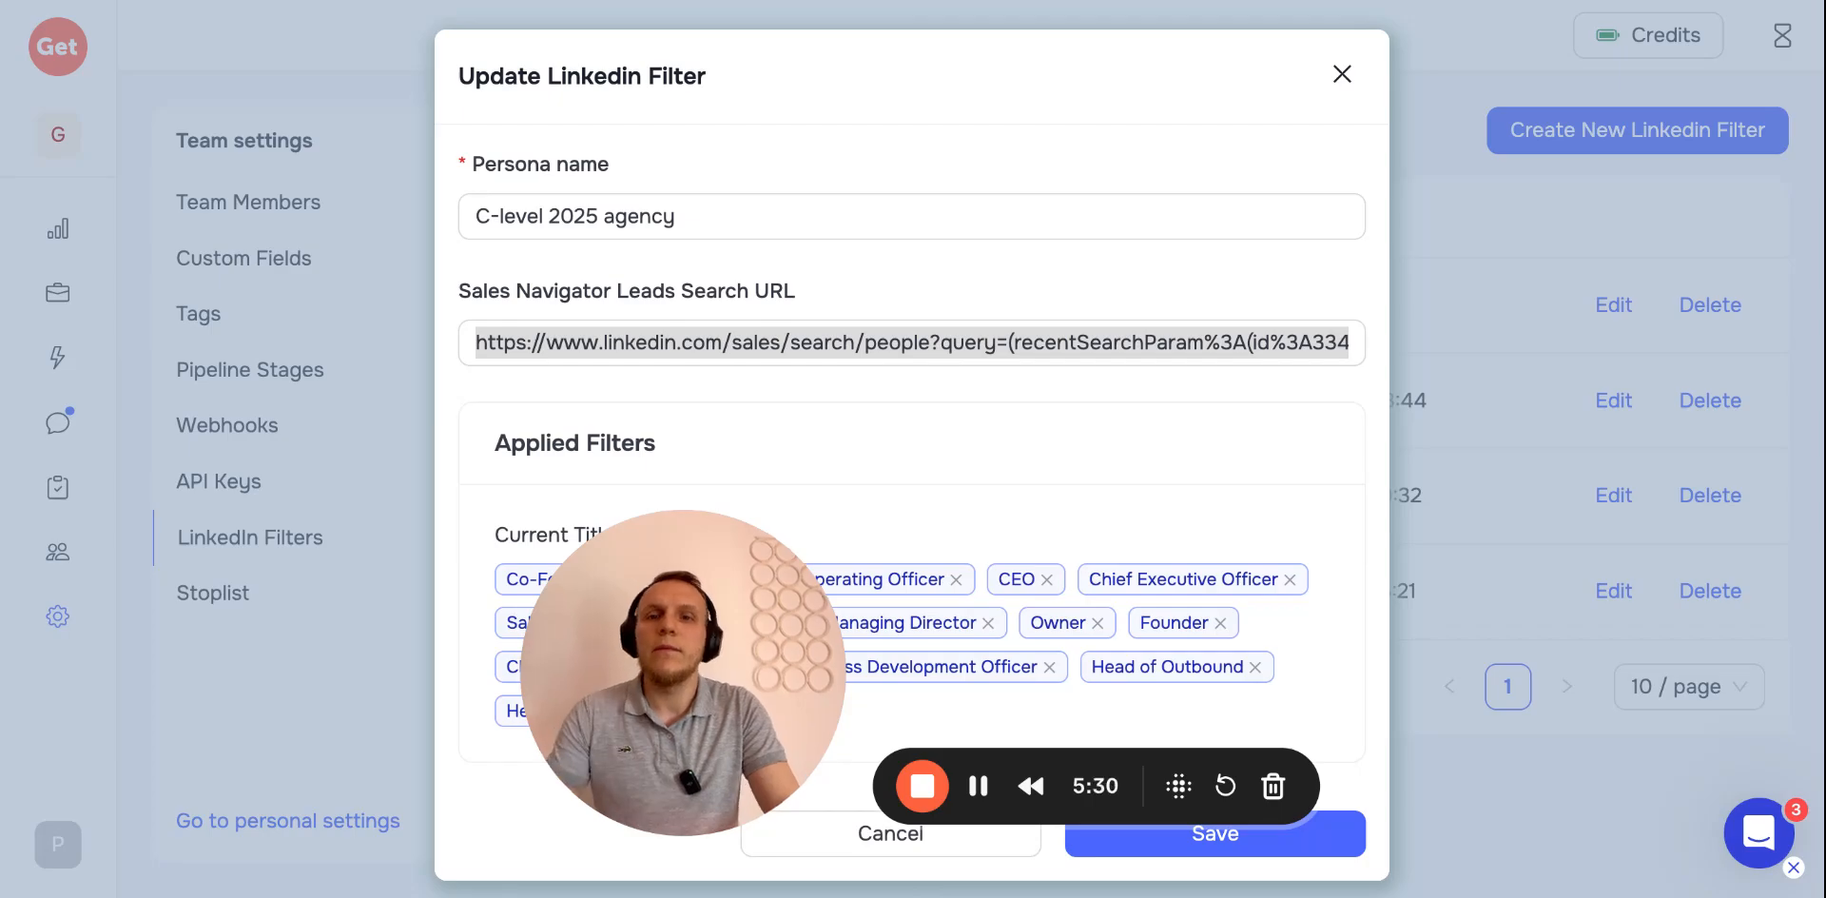
key("Return")
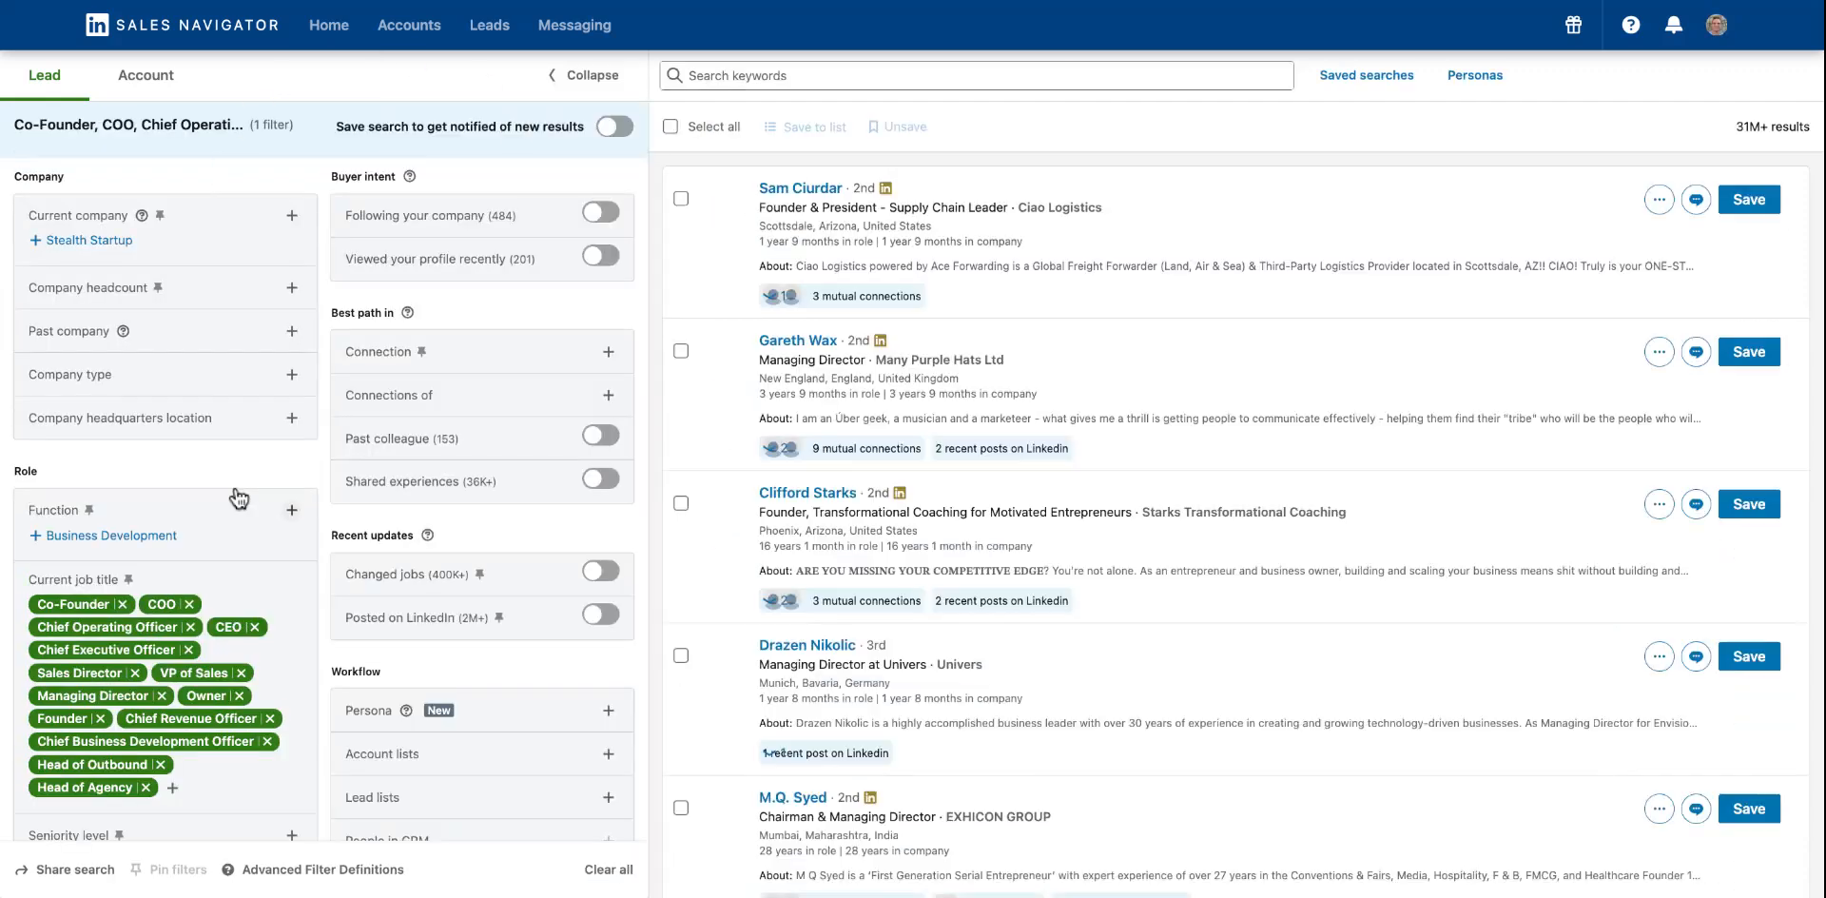
Review the current job title and other filters applied in the Sales Navigator leads search
scroll(238, 490, "down", 1)
scroll(263, 466, "up", 1)
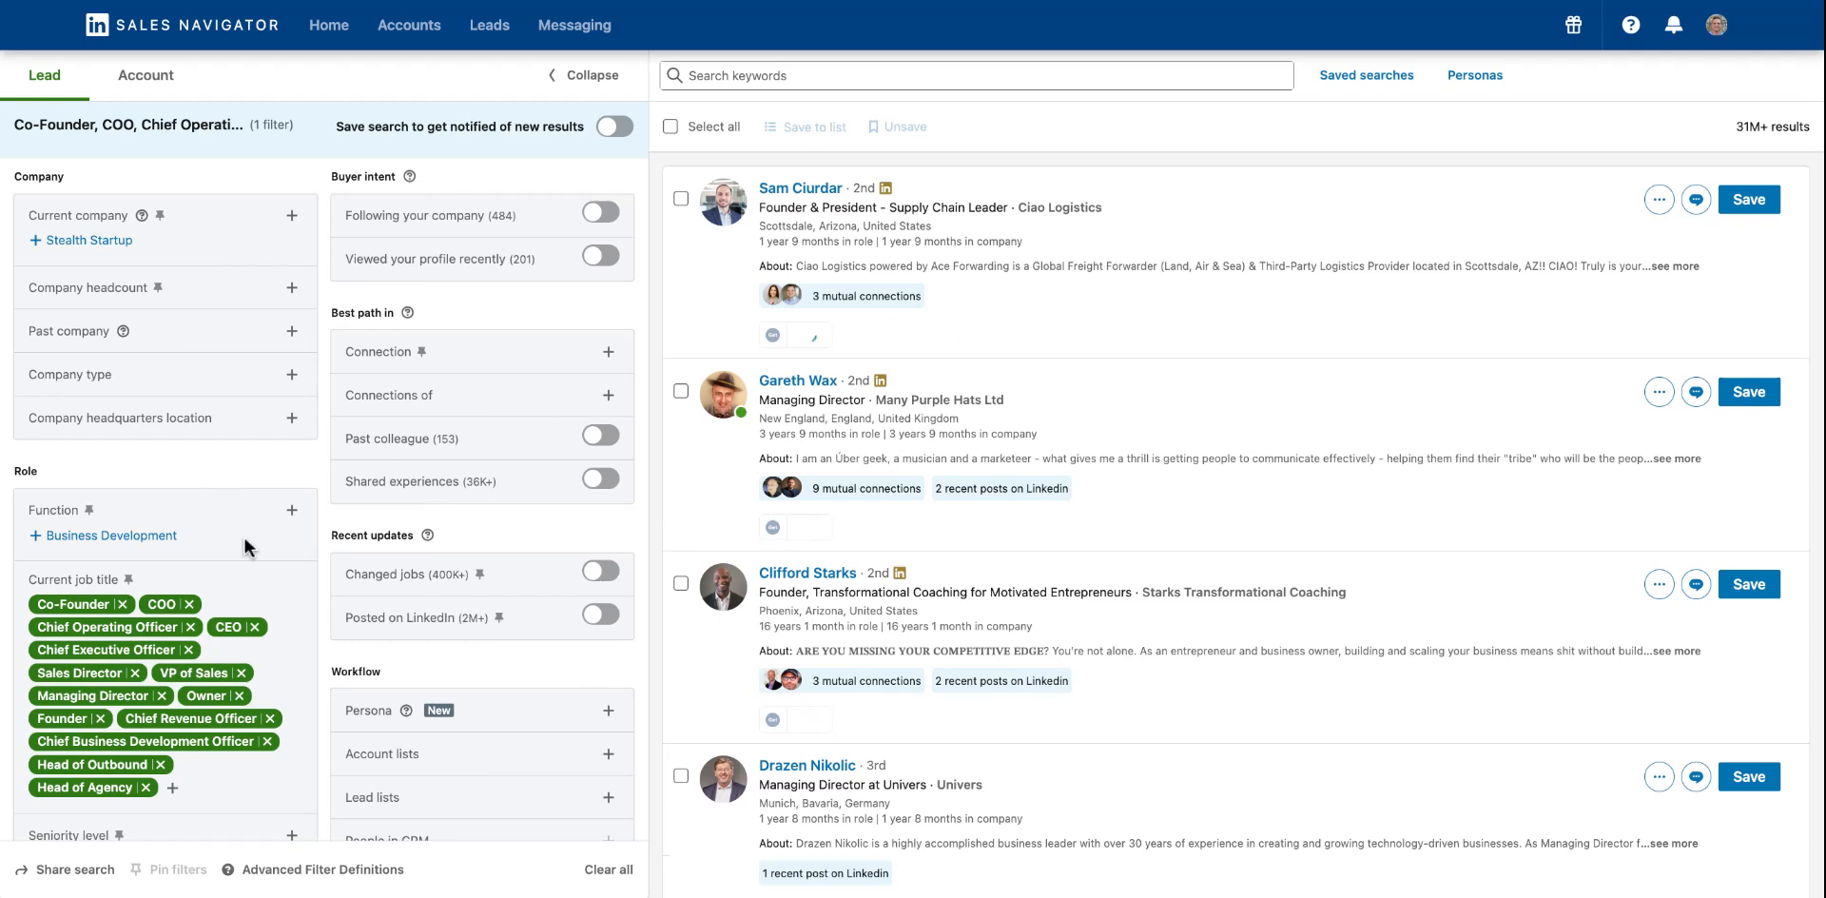
scroll(240, 544, "down", 2)
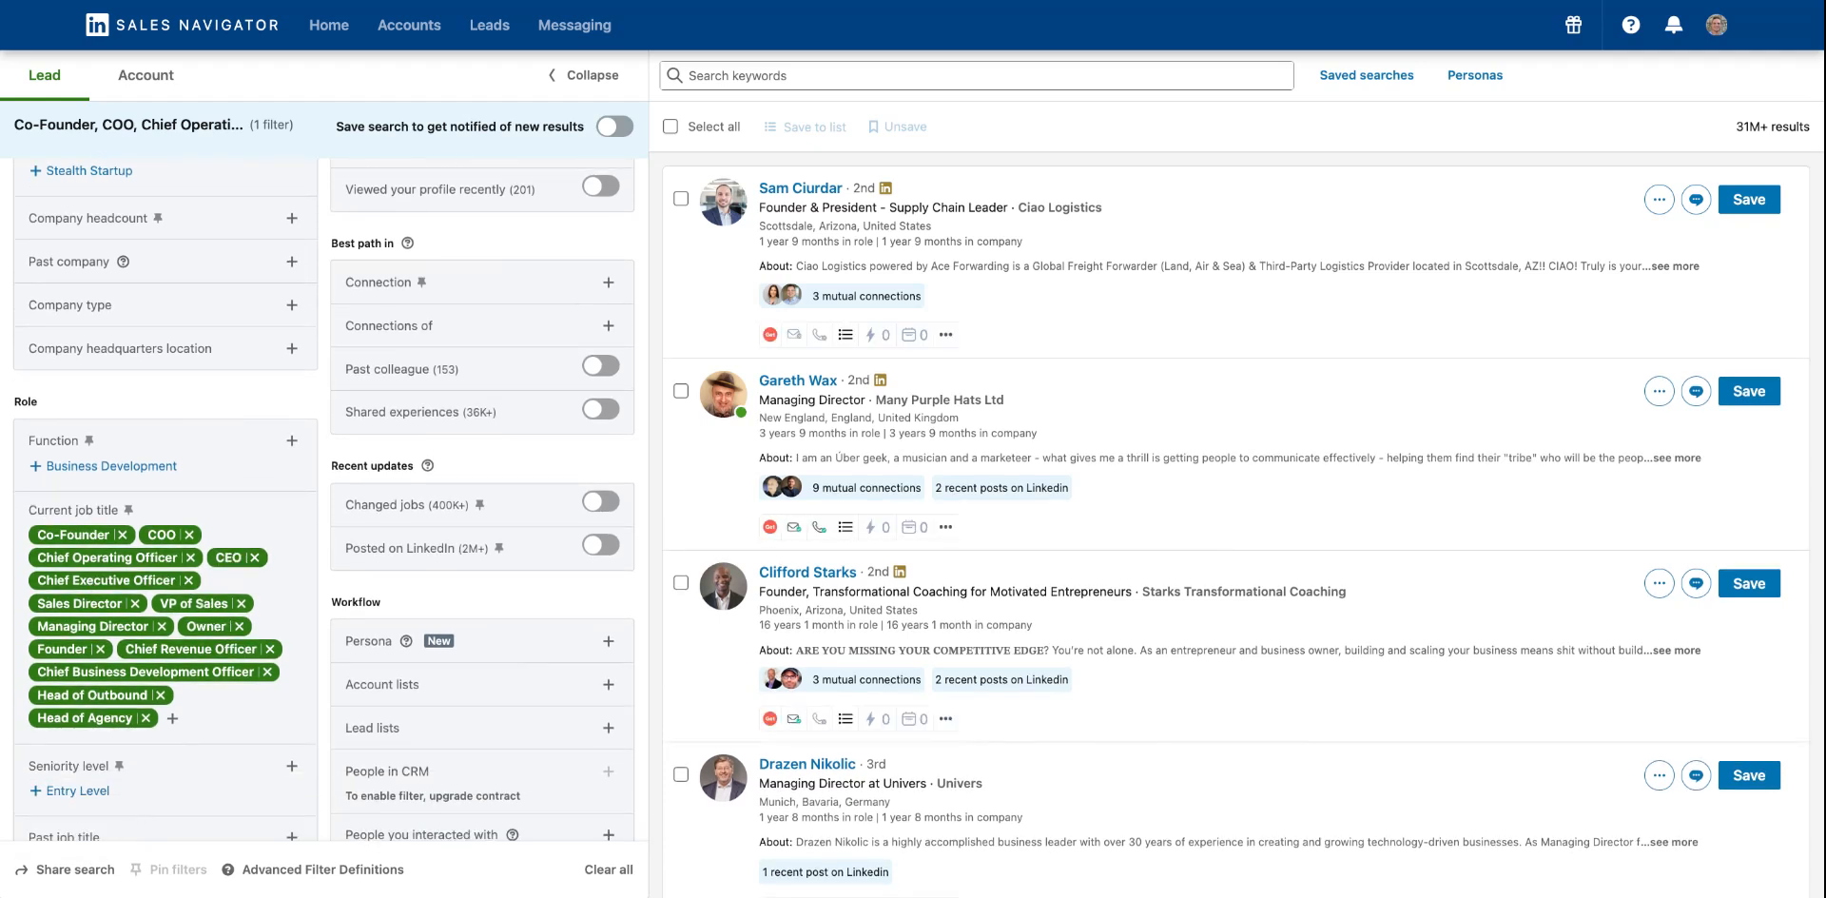
scroll(57, 461, "up", 2)
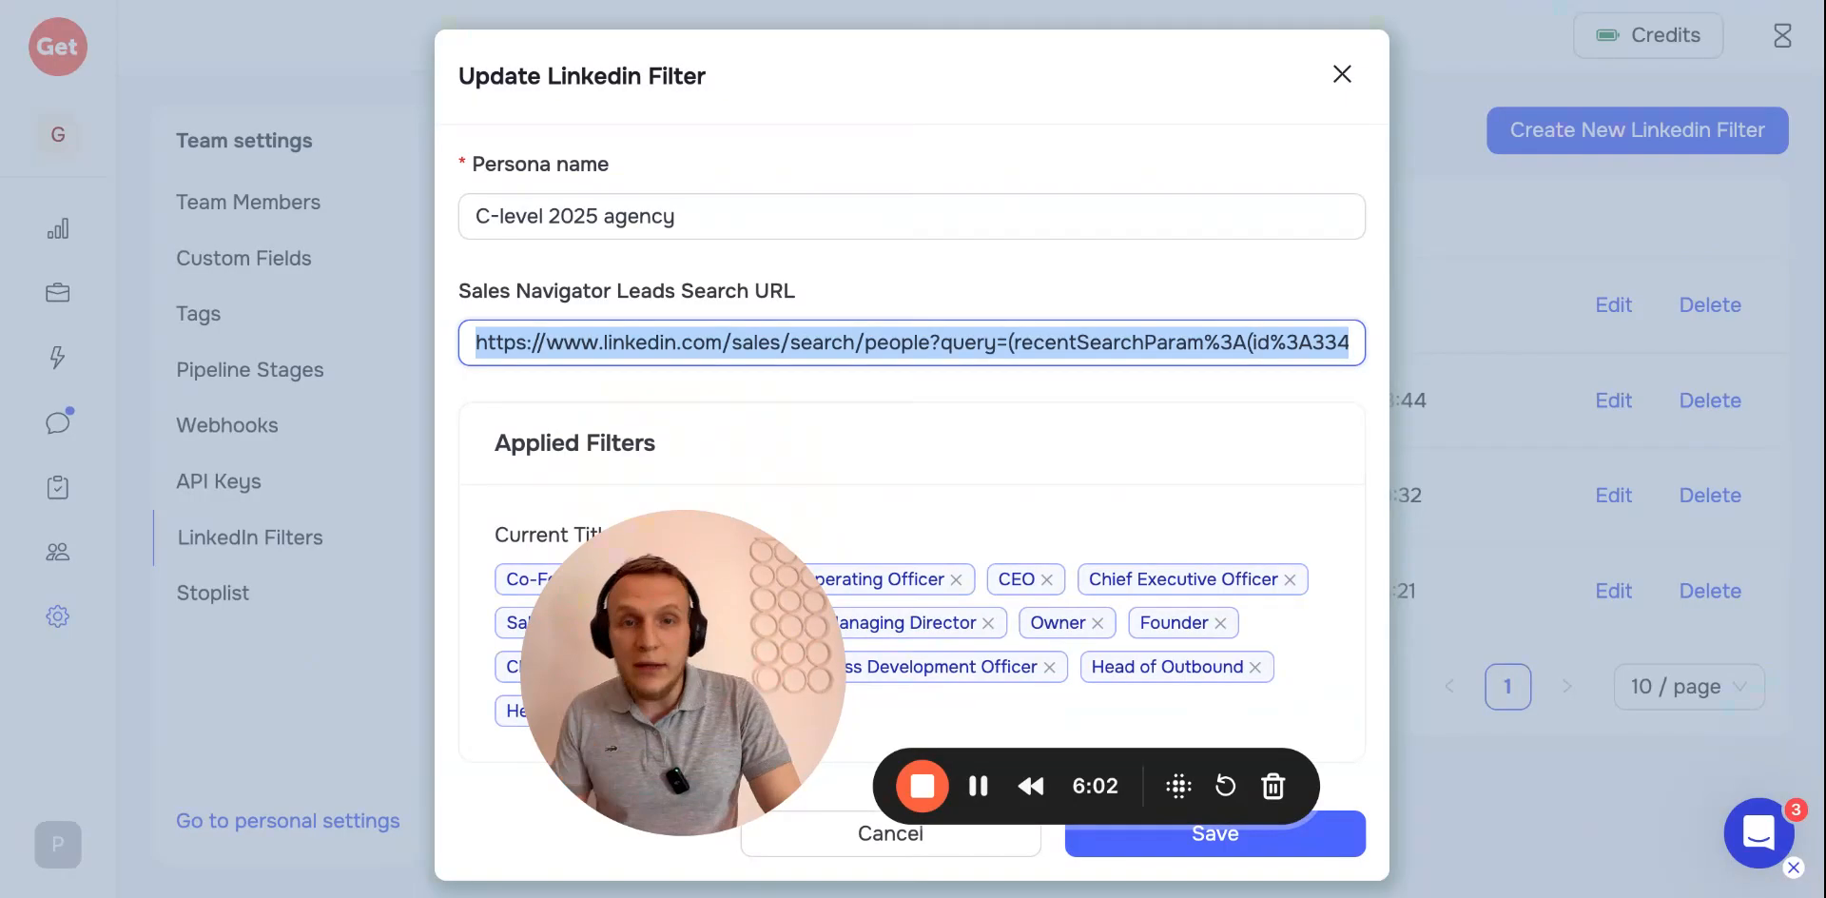
Close the Update LinkedIn Filter dialog without saving and open the team's Webhooks settings
left_click(1342, 73)
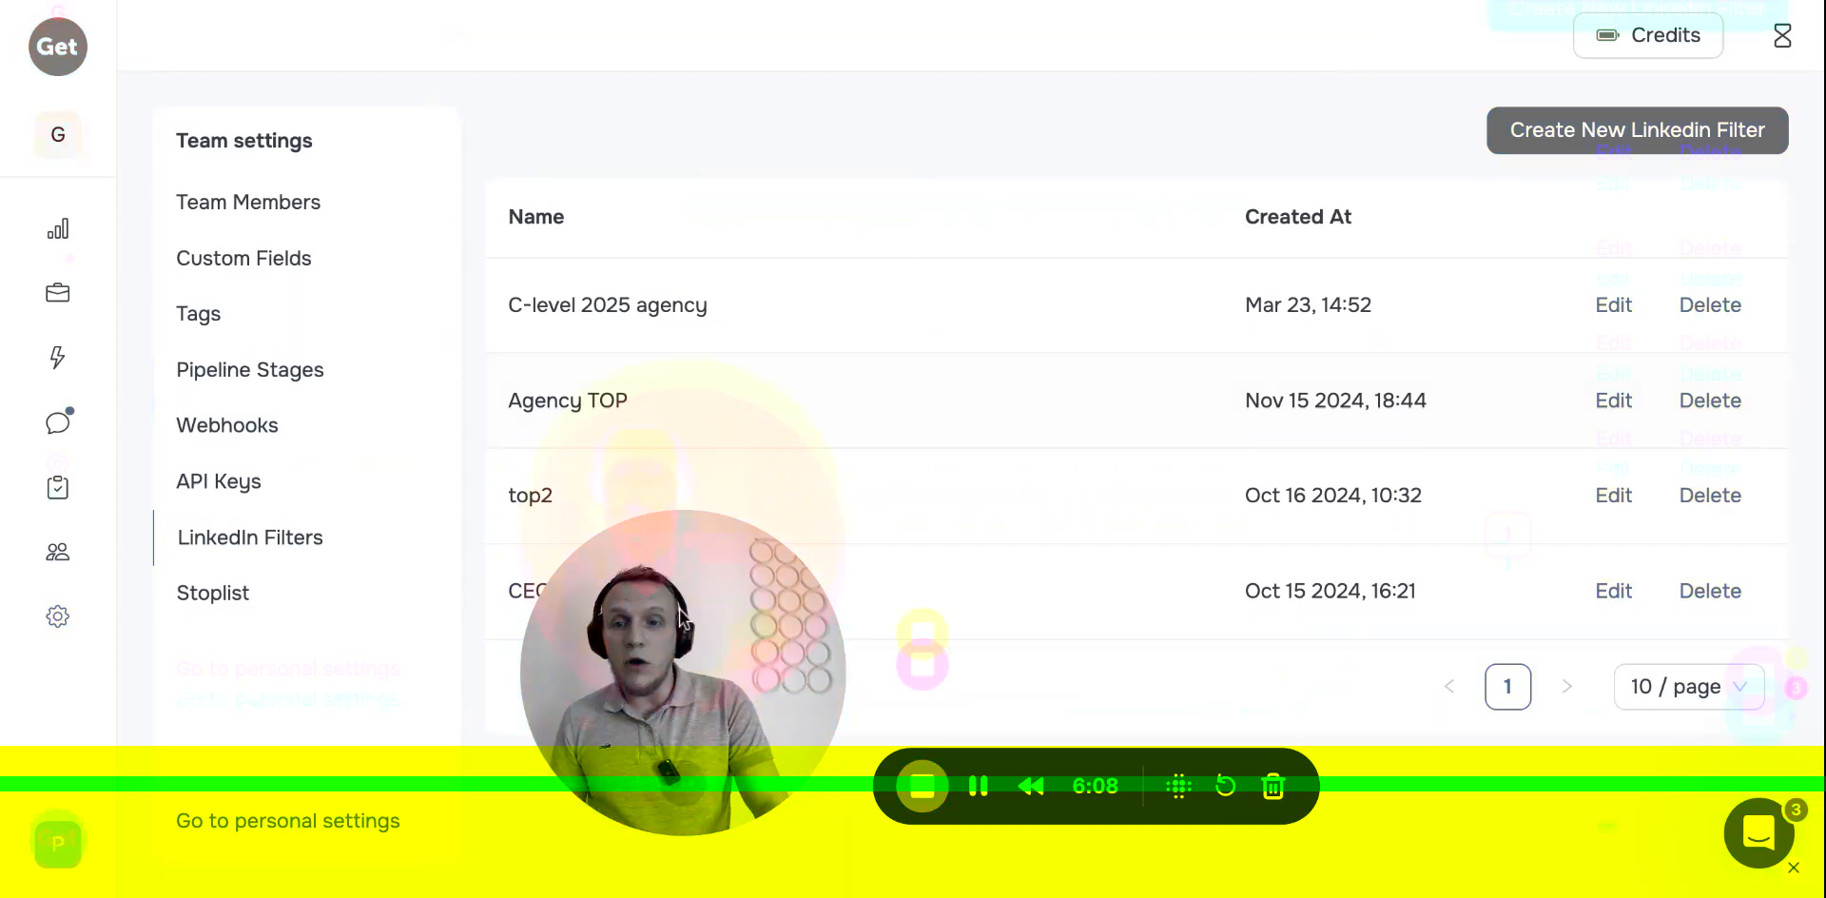
left_click_drag(679, 609, 268, 647)
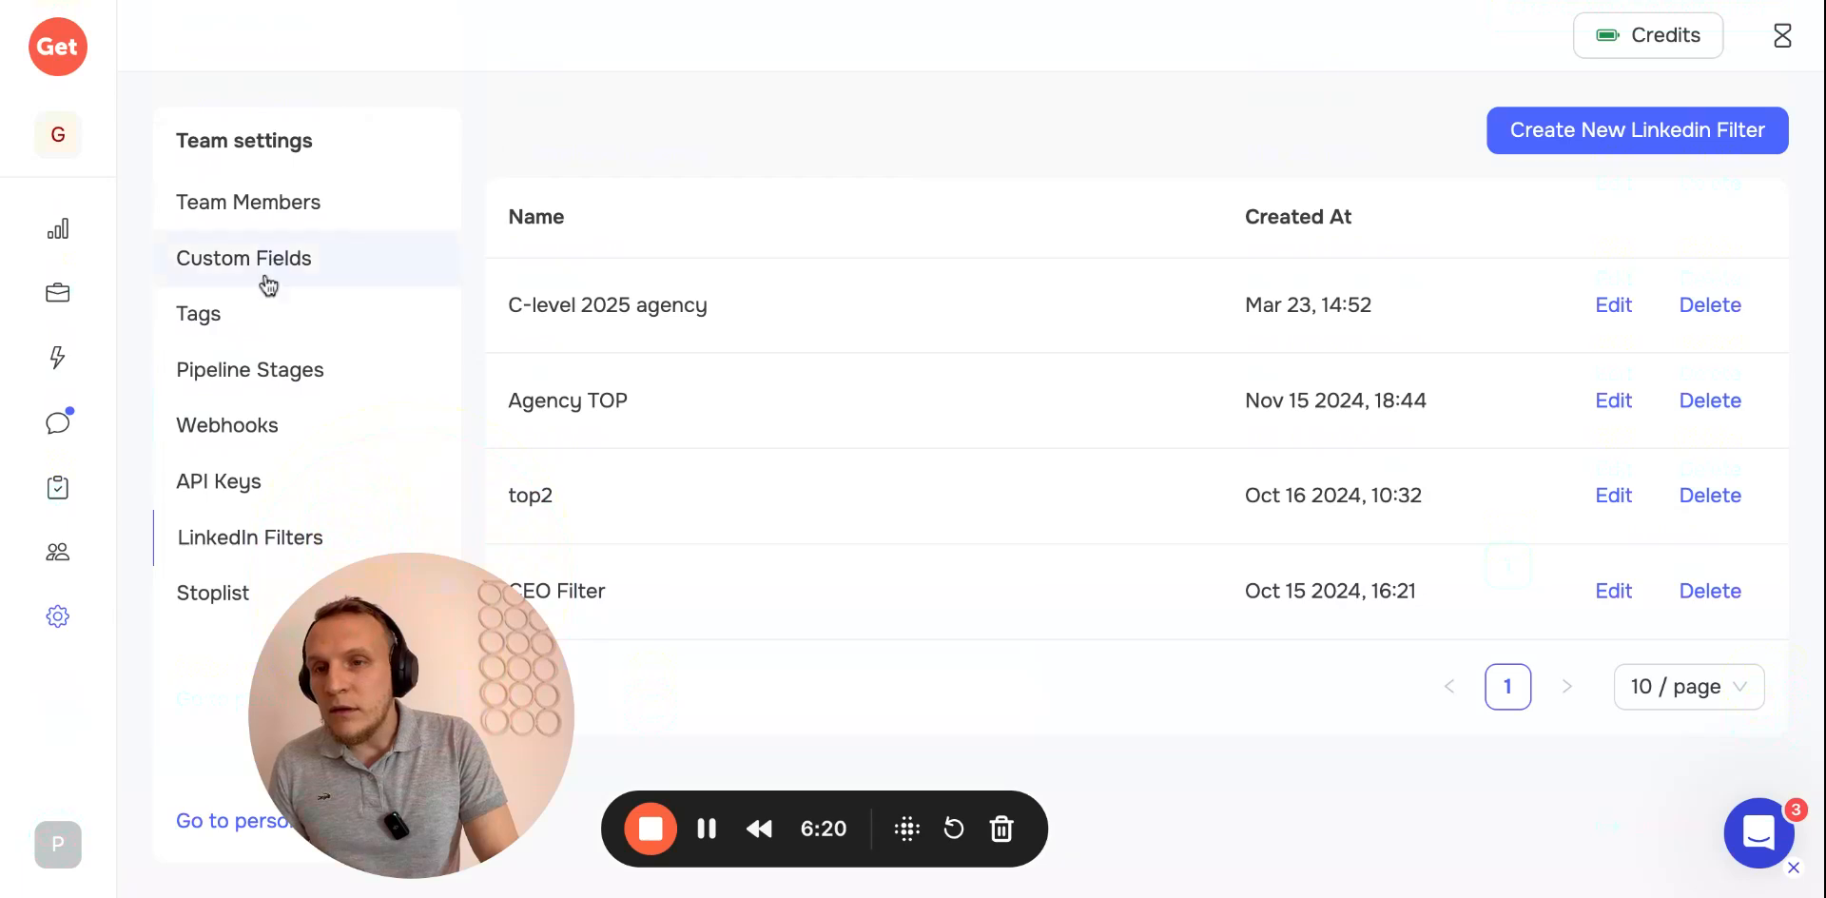
left_click(239, 459)
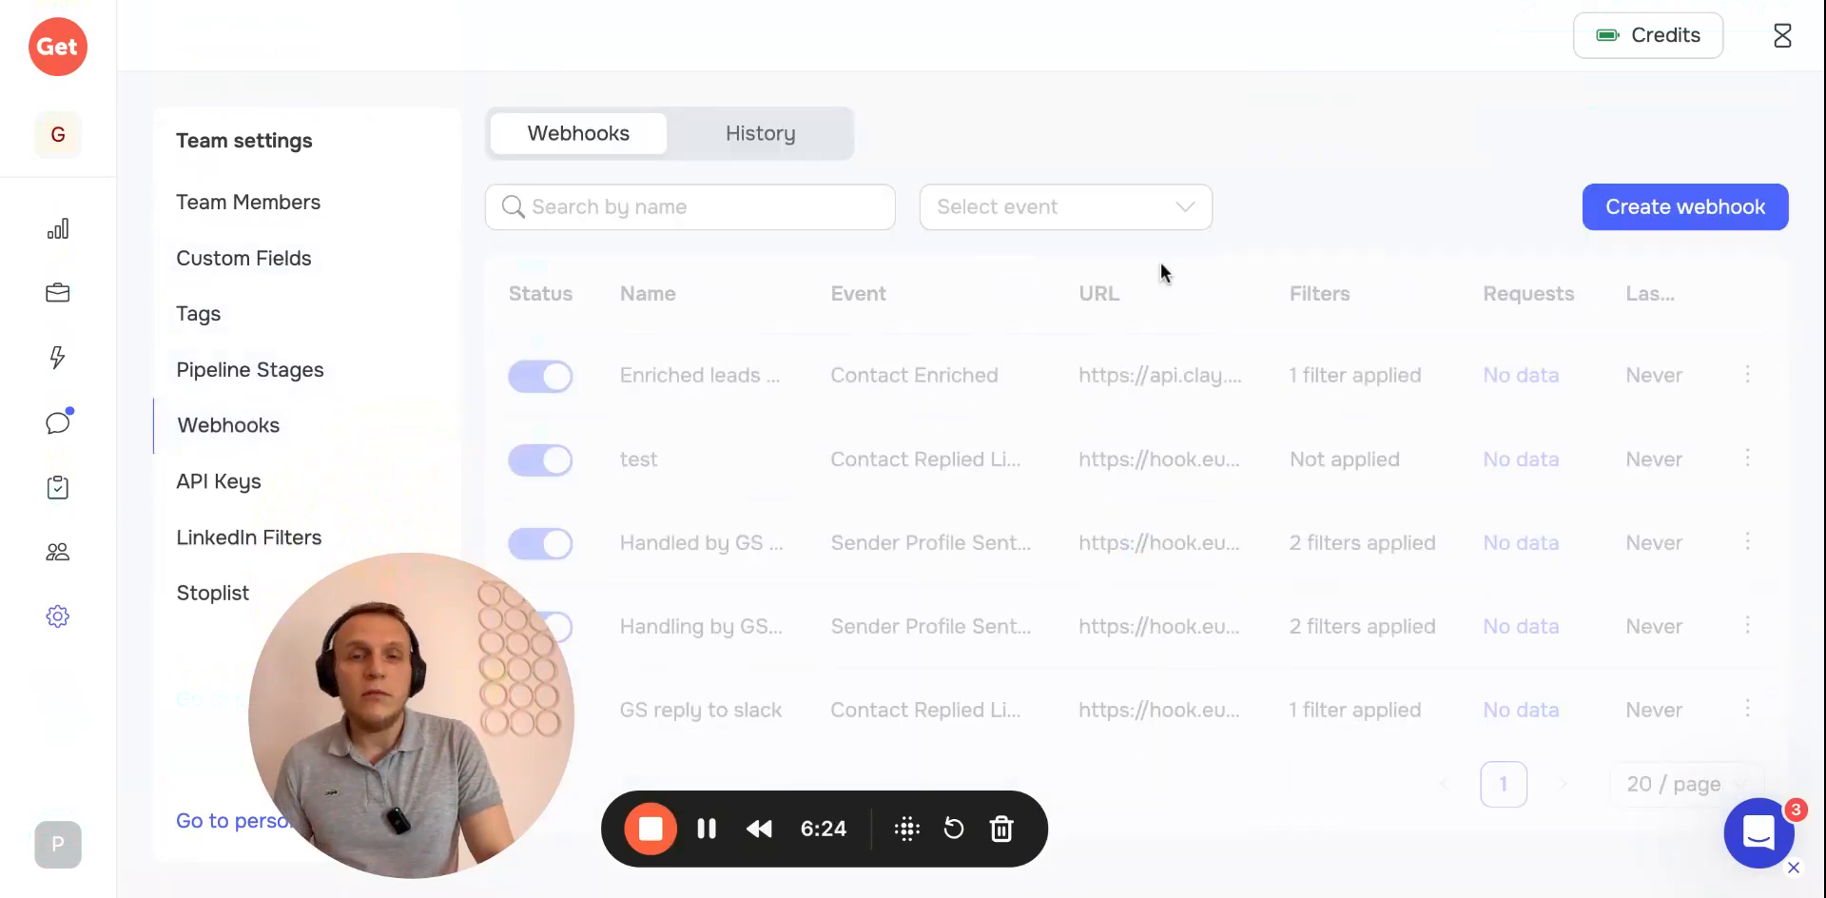
Start creating a new webhook and choose Contact Enriched as its event
left_click(1688, 207)
left_click(1317, 273)
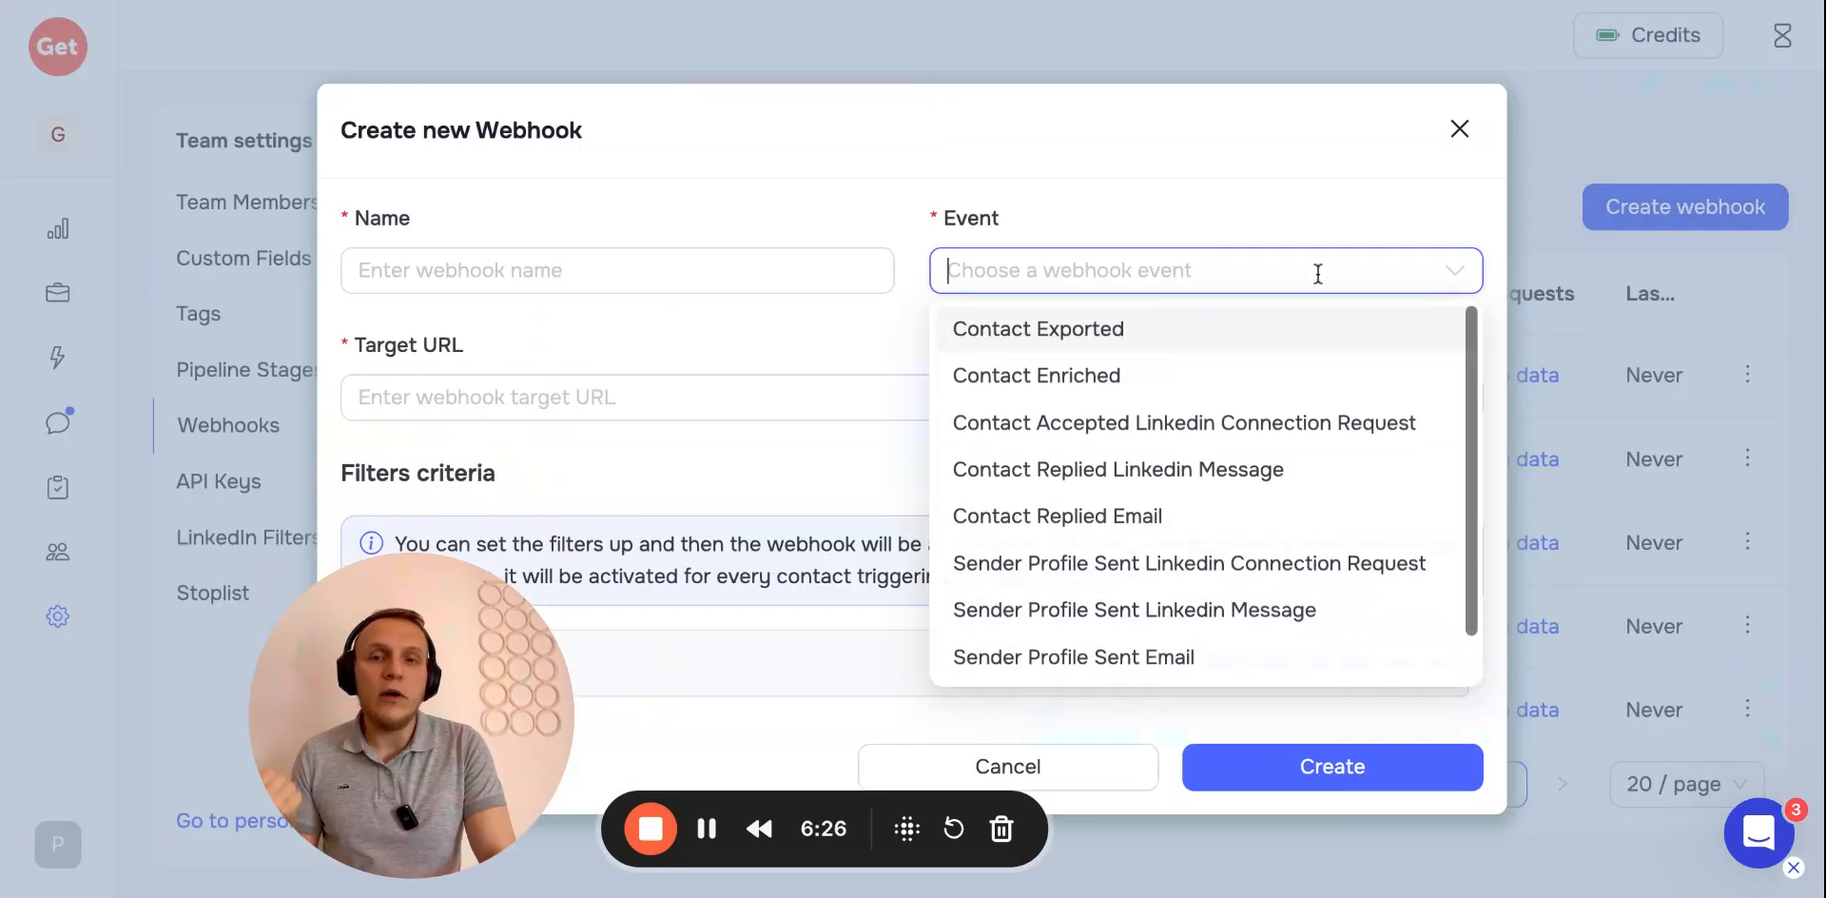
left_click(1083, 379)
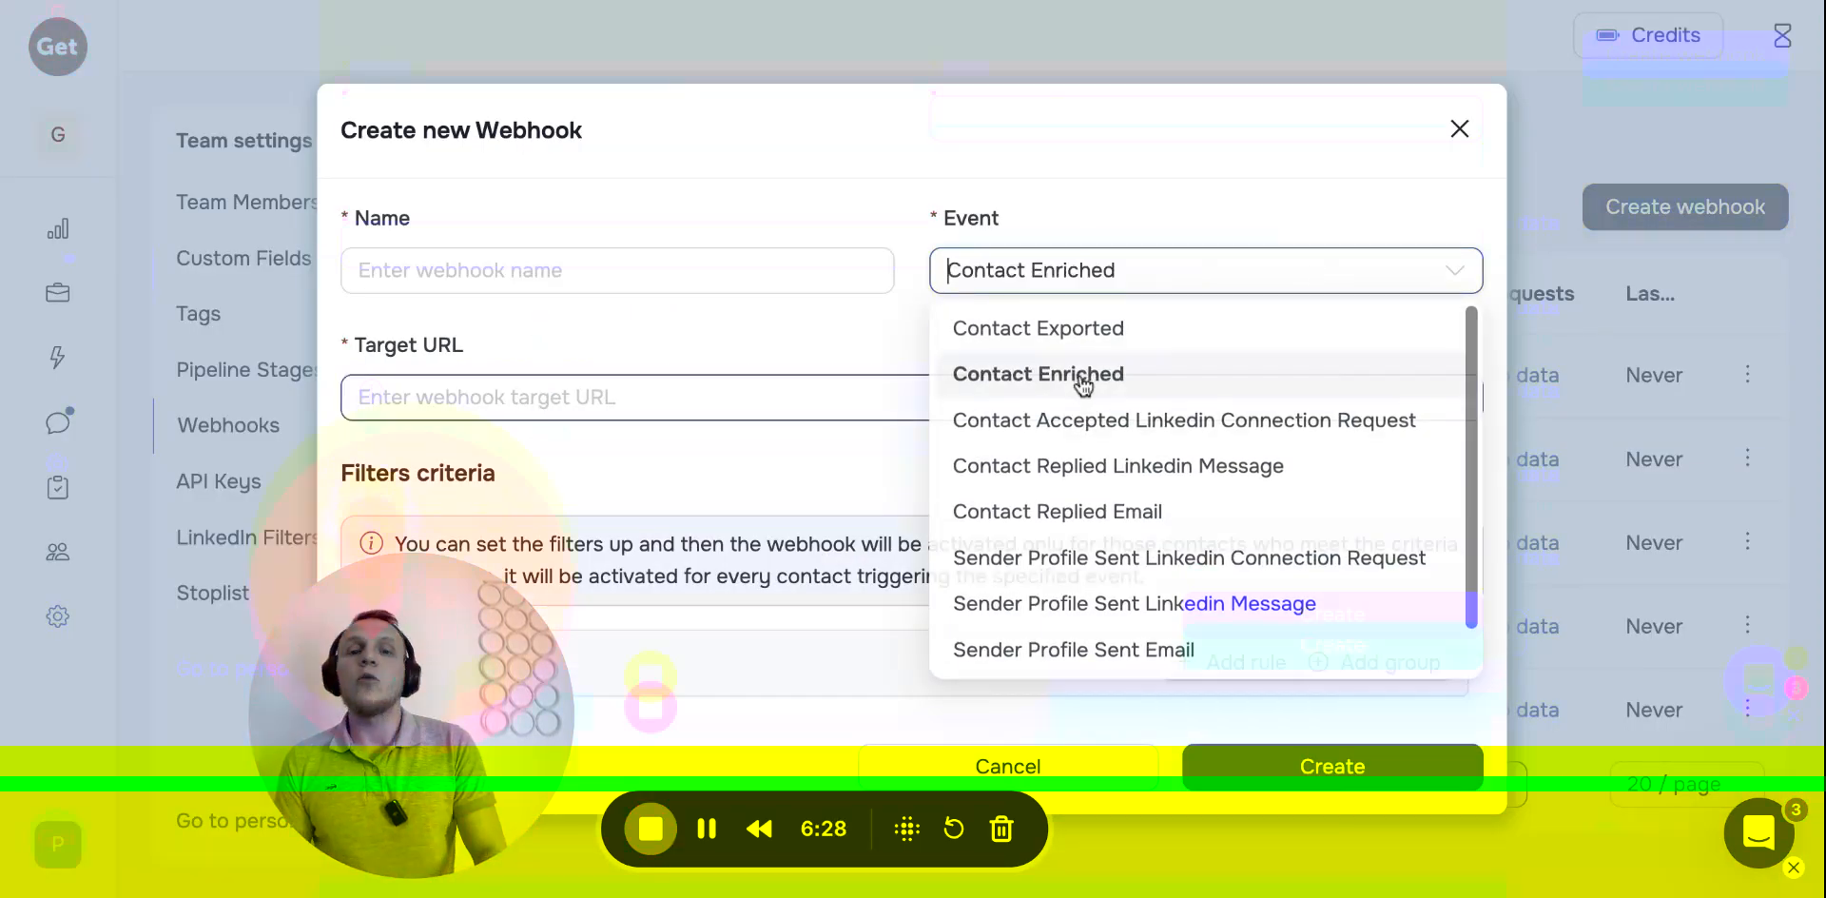